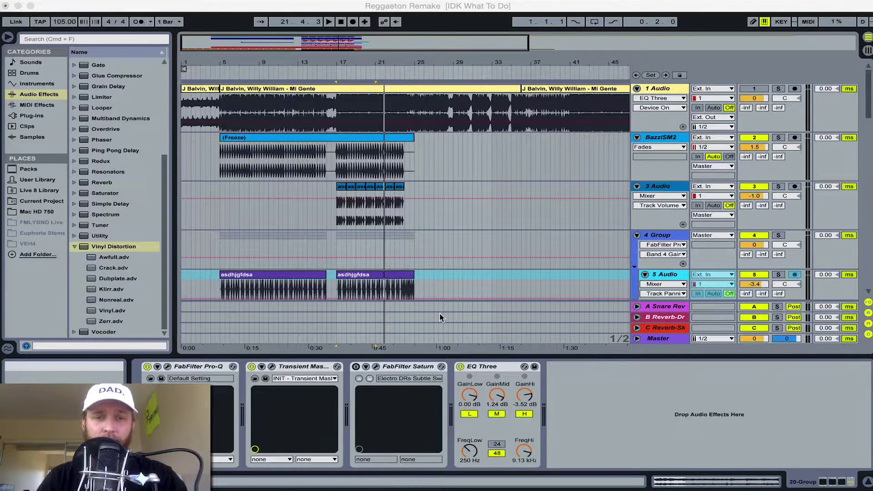
pyautogui.click(219, 175)
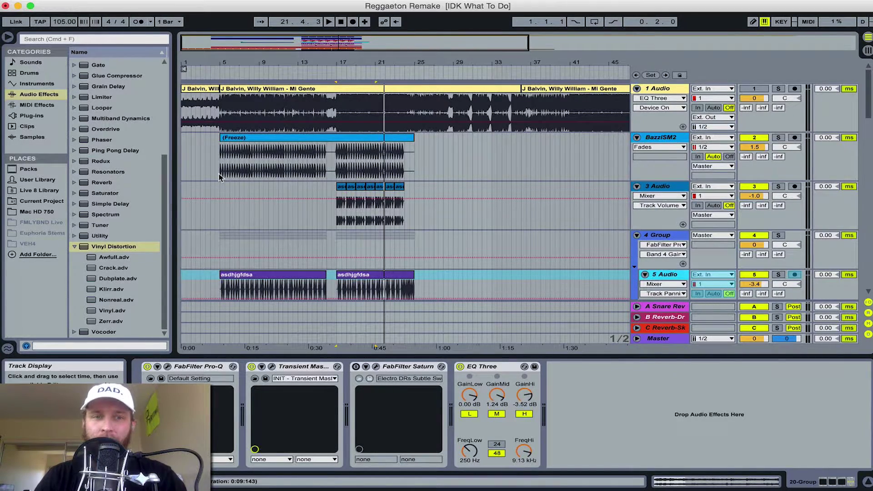
pyautogui.rightClick(219, 175)
pyautogui.press('Escape')
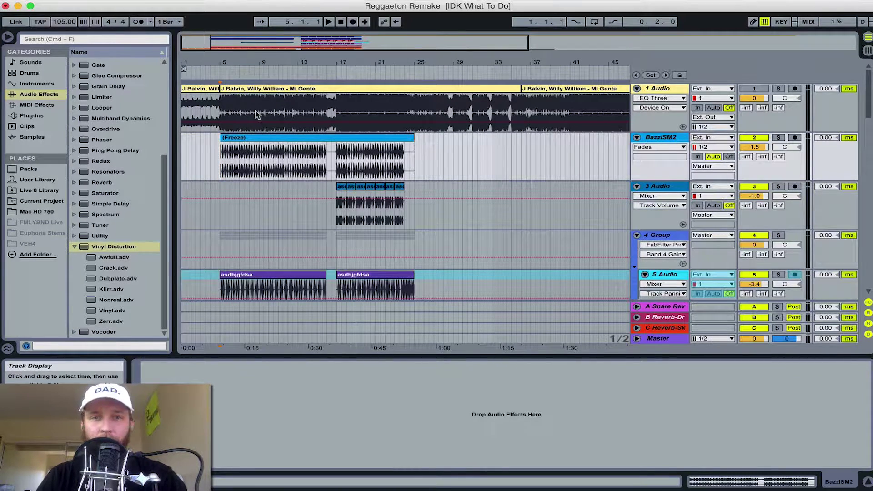
# - Solo the 24 Audio track and play its first one-bar clip from bar 1
pyautogui.click(184, 161)
pyautogui.scroll(-15, 209, 176)
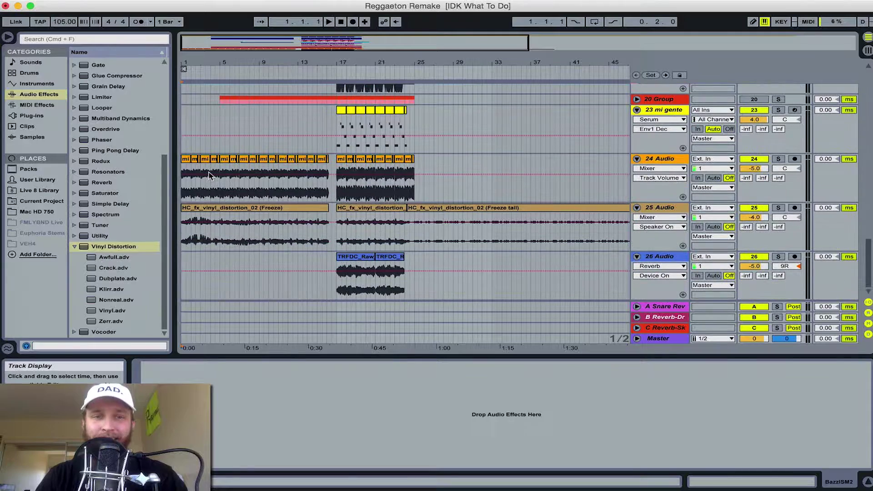
pyautogui.moveTo(182, 177); pyautogui.dragTo(191, 178)
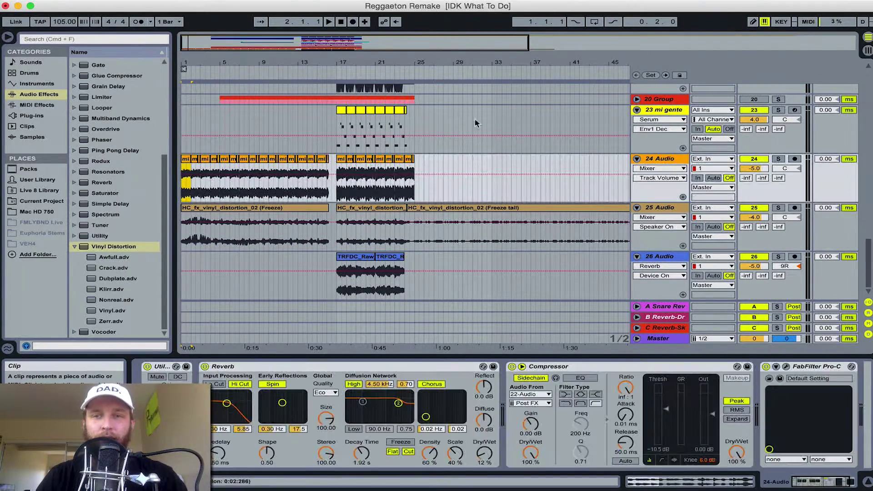
pyautogui.click(778, 159)
pyautogui.press('space')
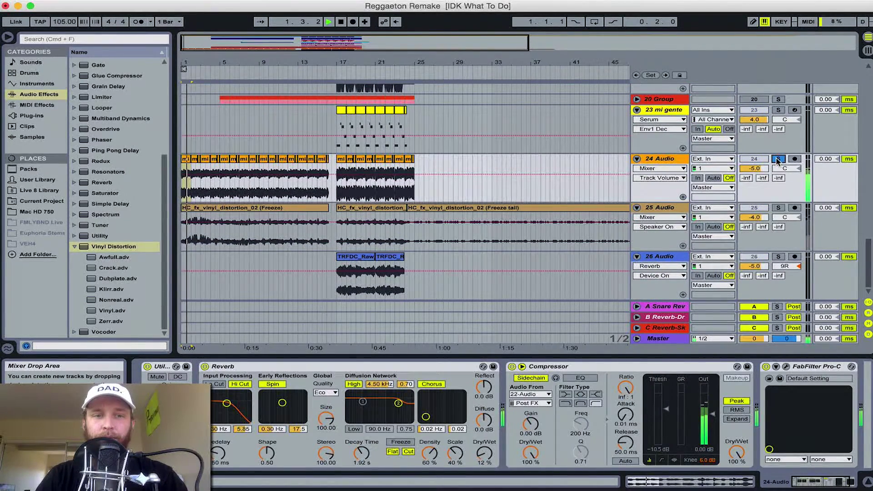
pyautogui.press('space')
# - Play the full arrangement from bar 4 to about bar 21, with no track soloed
pyautogui.scroll(15, 371, 160)
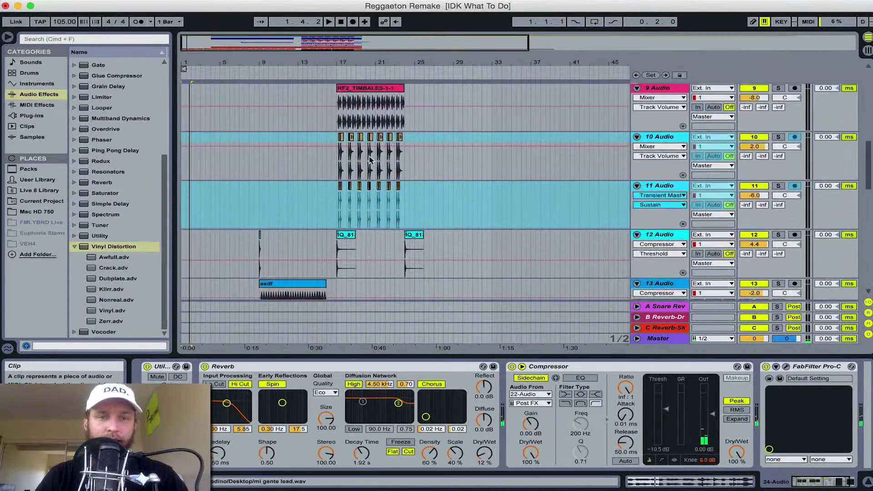
pyautogui.click(371, 160)
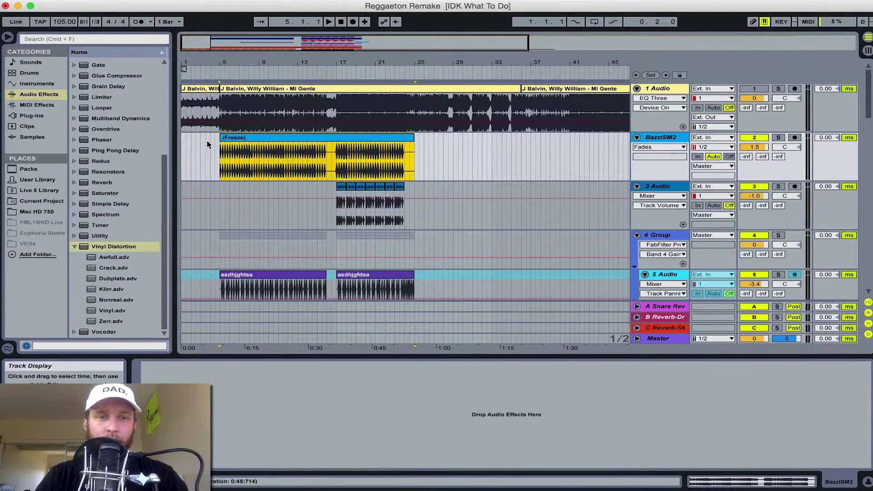
pyautogui.click(210, 145)
pyautogui.press('space')
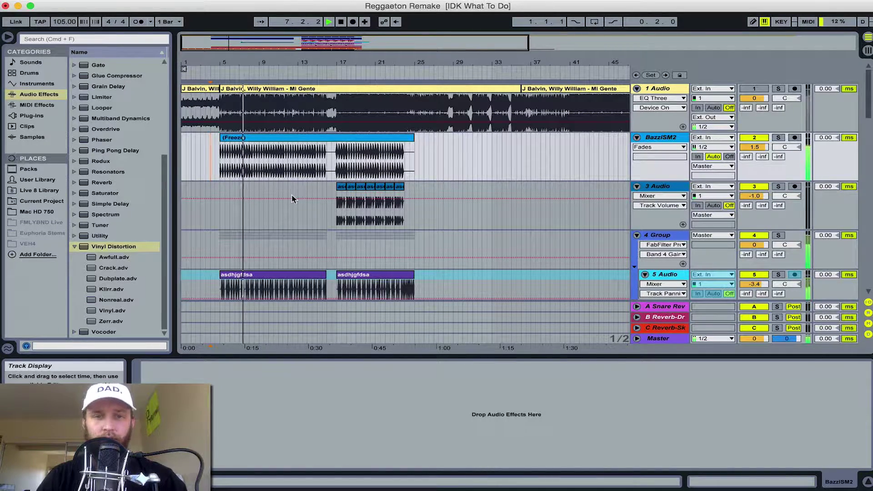
pyautogui.click(280, 207)
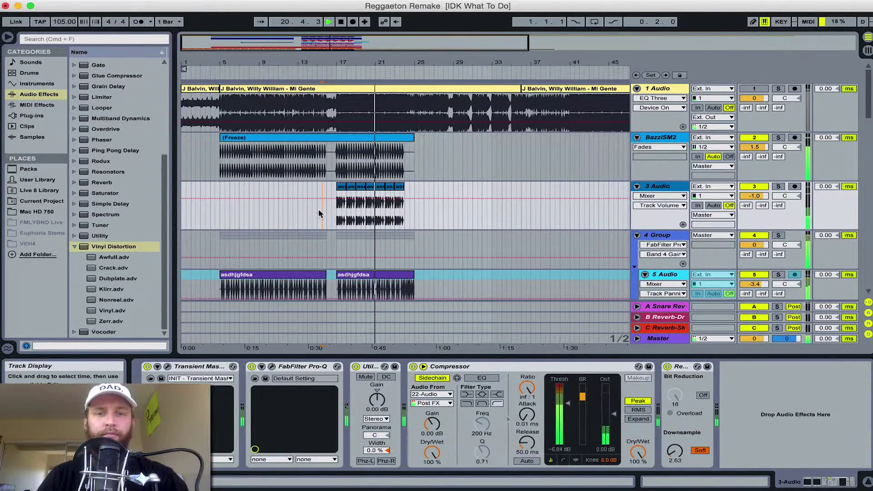
pyautogui.press('space')
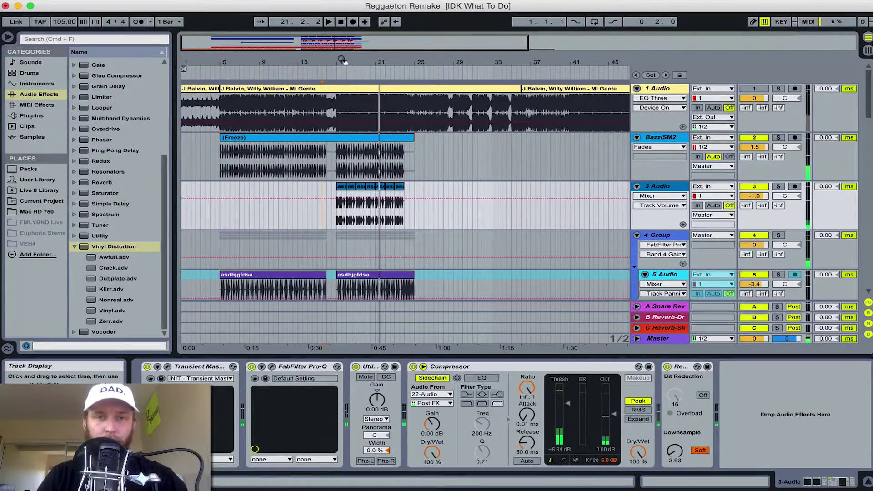
# - Bring up the Chains note listing drums, synths, bass, lead and FX, and move it clear of the arrangement
pyautogui.moveTo(349, 69); pyautogui.dragTo(349, 104)
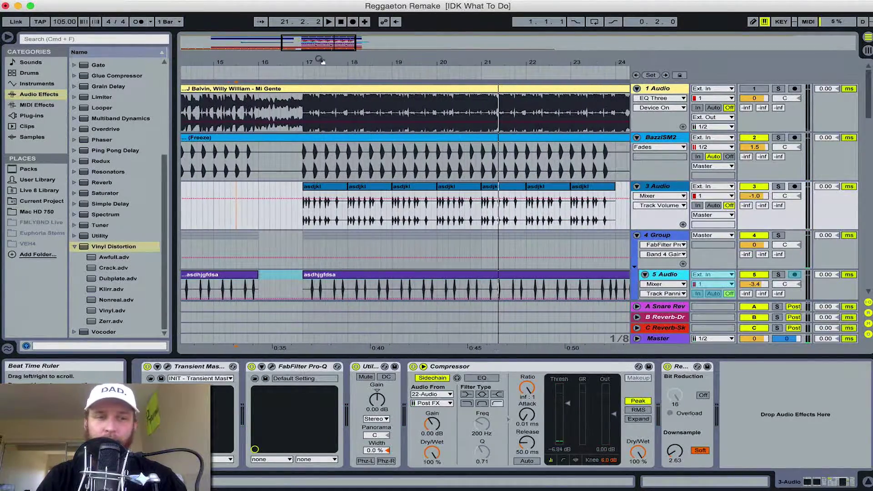
pyautogui.click(5, 273)
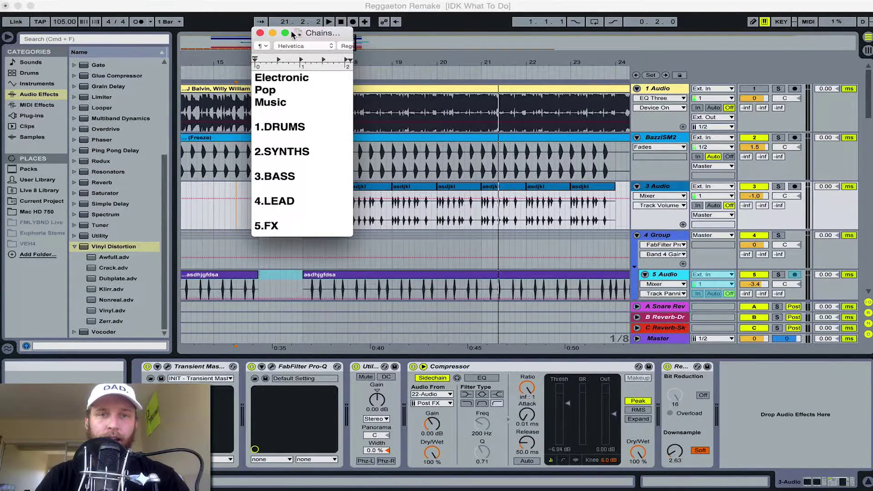
pyautogui.moveTo(293, 33); pyautogui.dragTo(41, 3)
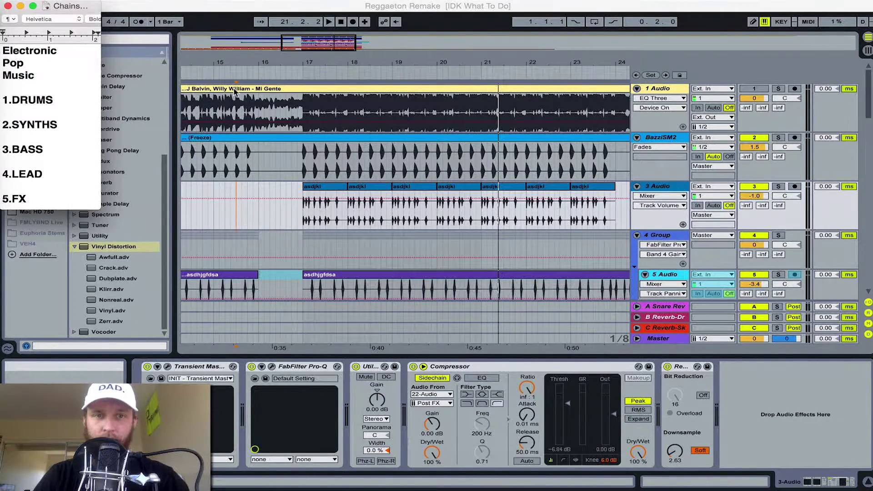
# - Solo the BazziSM2 track and play its part from bar 17
pyautogui.click(299, 164)
pyautogui.click(778, 137)
pyautogui.press('space')
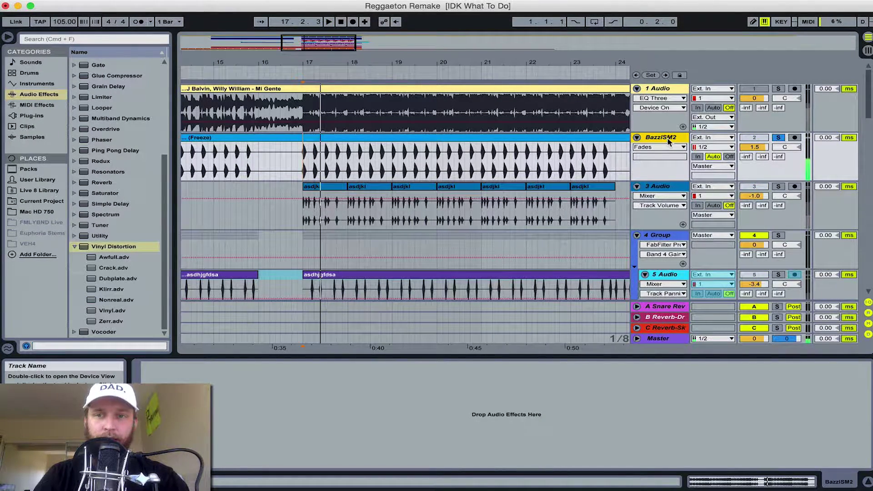
pyautogui.press('space')
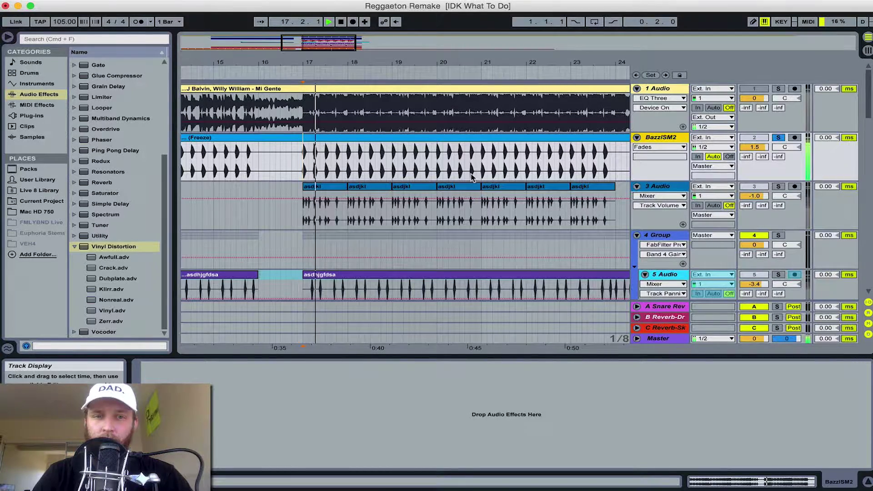
pyautogui.press('space')
# - Solo the Mi Gente reference on 1 Audio and play it from around bars 11 and 12 for comparison
pyautogui.hscroll(-5, 366, 127)
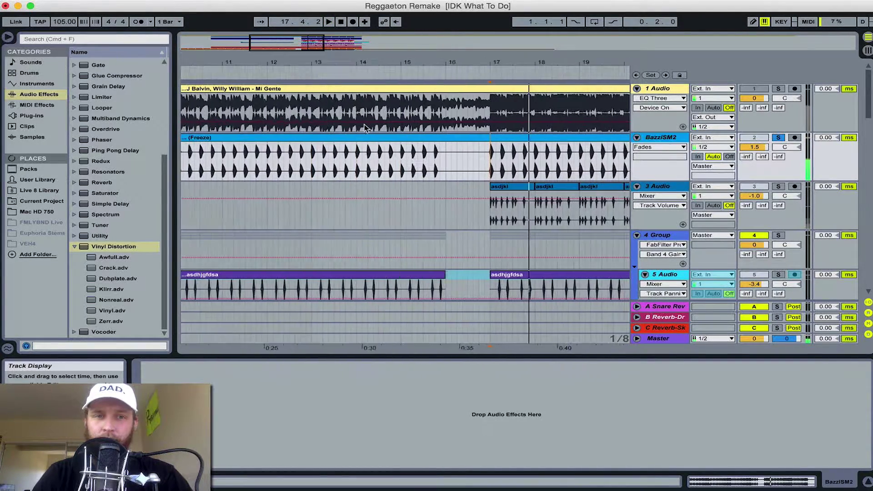
pyautogui.click(252, 109)
pyautogui.click(778, 88)
pyautogui.press('space')
pyautogui.hscroll(6, 589, 146)
pyautogui.hscroll(1, 589, 146)
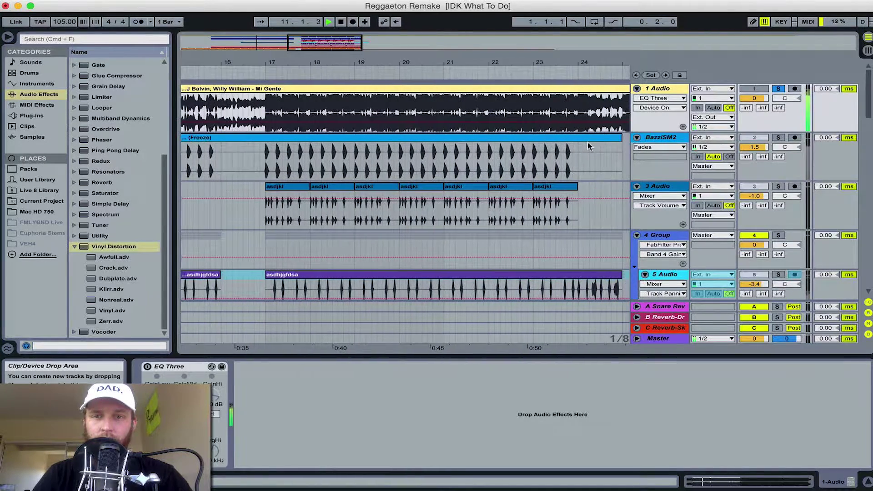
pyautogui.click(261, 180)
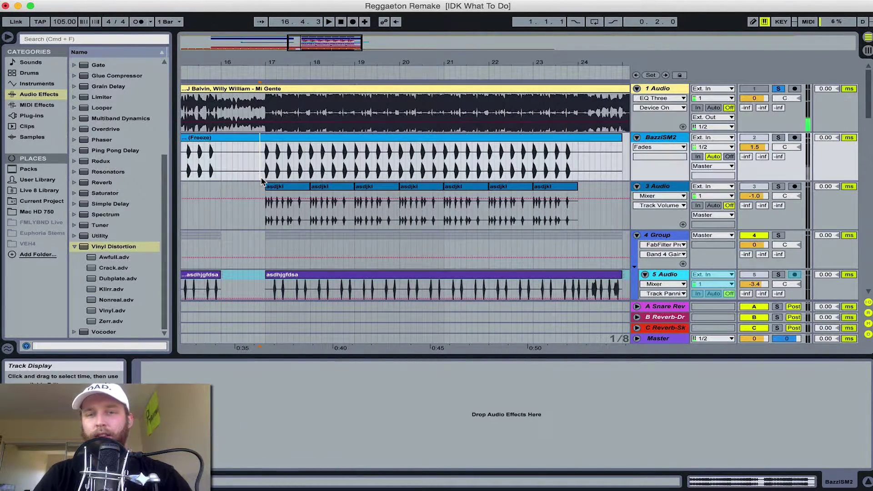
pyautogui.hscroll(-5, 209, 175)
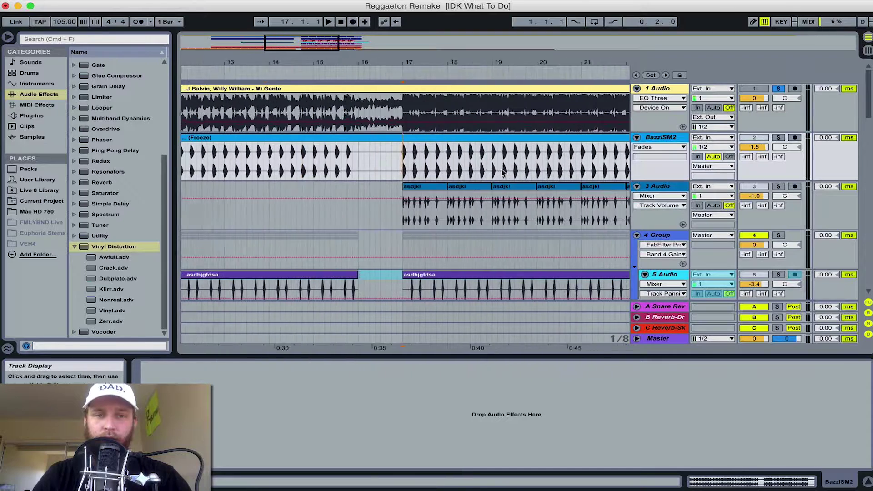
pyautogui.press('space')
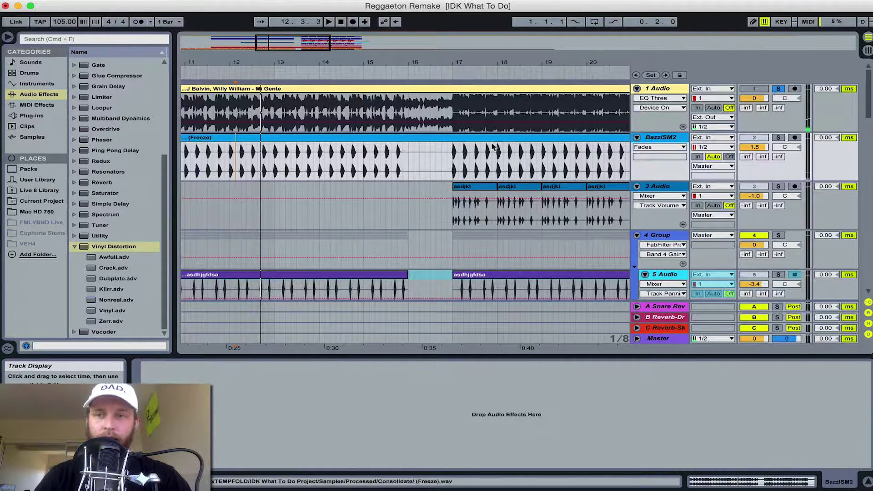
# - Solo 4 Group together with BazziSM2 and play from bar 12 while looking over the percussion tracks
pyautogui.scroll(-4, 781, 143)
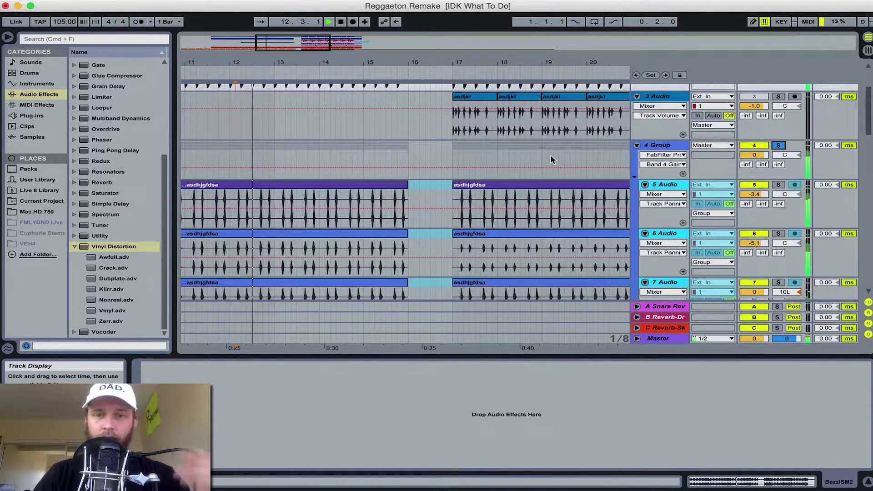
pyautogui.scroll(-1, 550, 155)
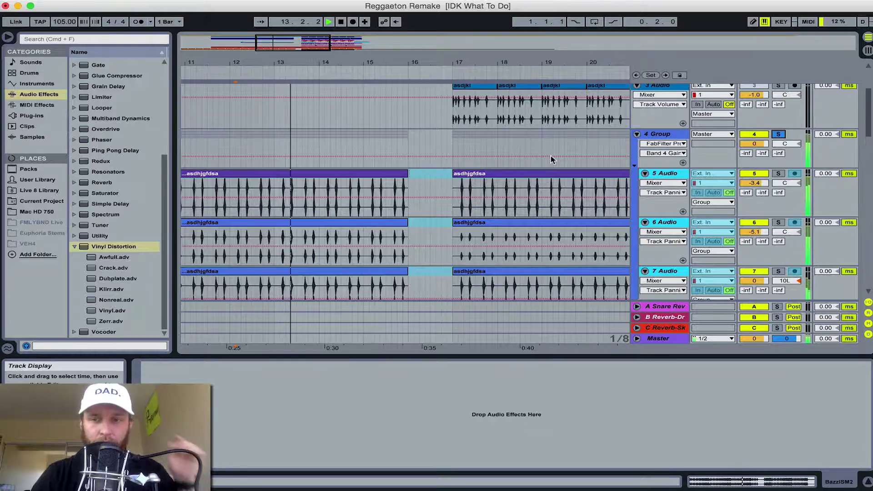
pyautogui.scroll(-5, 551, 158)
pyautogui.scroll(-20, 551, 159)
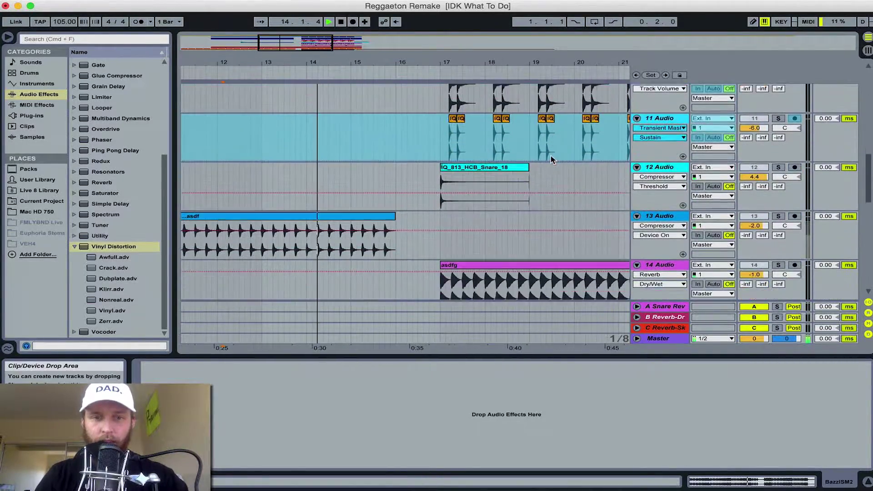
pyautogui.scroll(20, 550, 155)
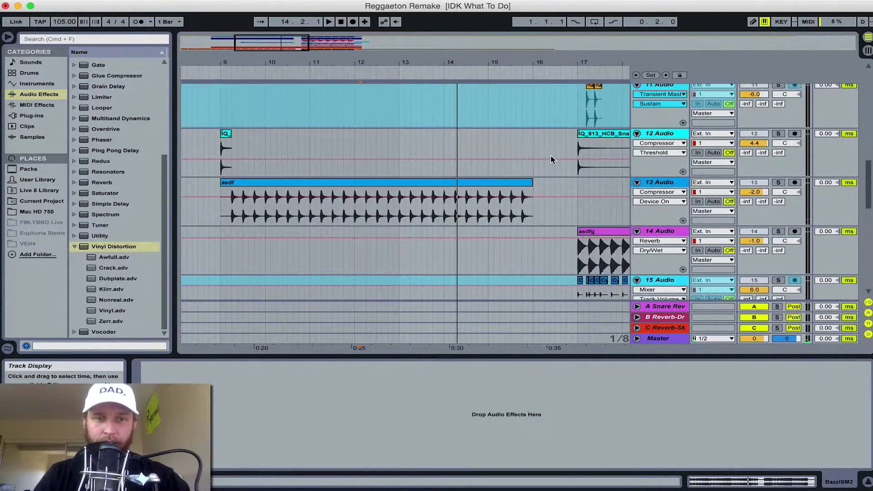
pyautogui.scroll(10, 550, 156)
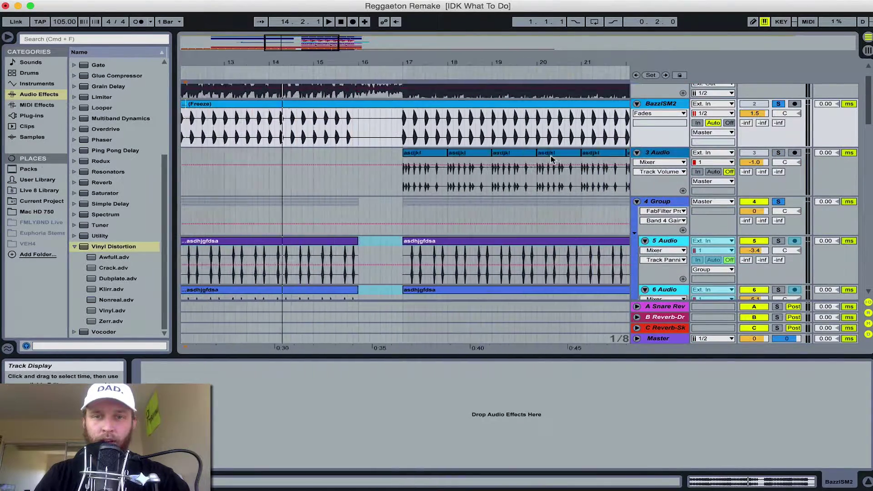
# - Add 3 Audio to the soloed BazziSM2 and 4 Group and play the combination from bar 17
pyautogui.click(342, 152)
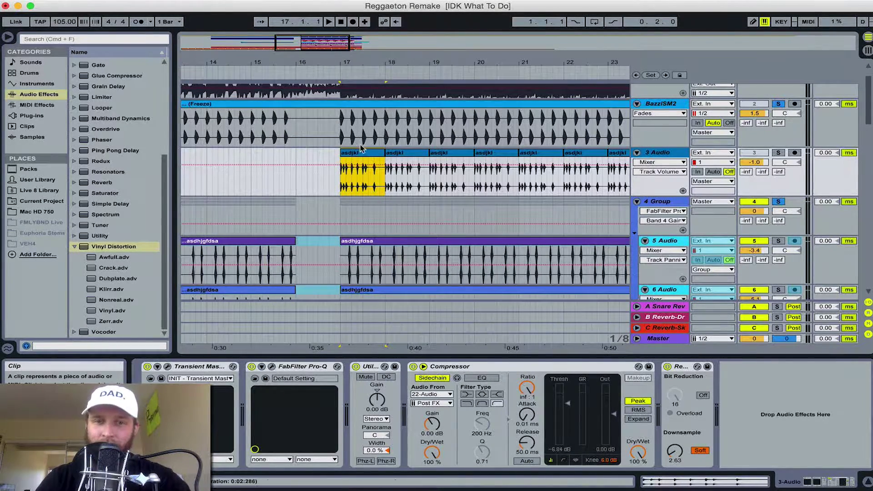
pyautogui.moveTo(299, 49); pyautogui.dragTo(313, 42)
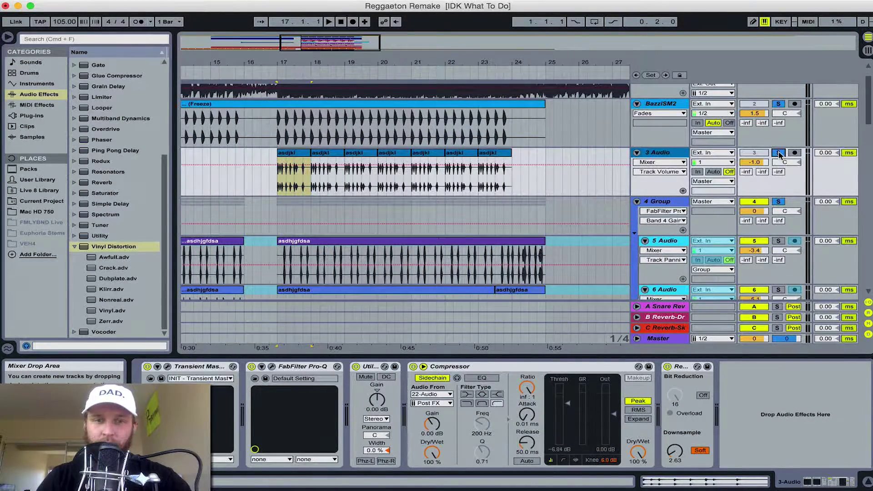
pyautogui.press('space')
pyautogui.scroll(-3, 778, 154)
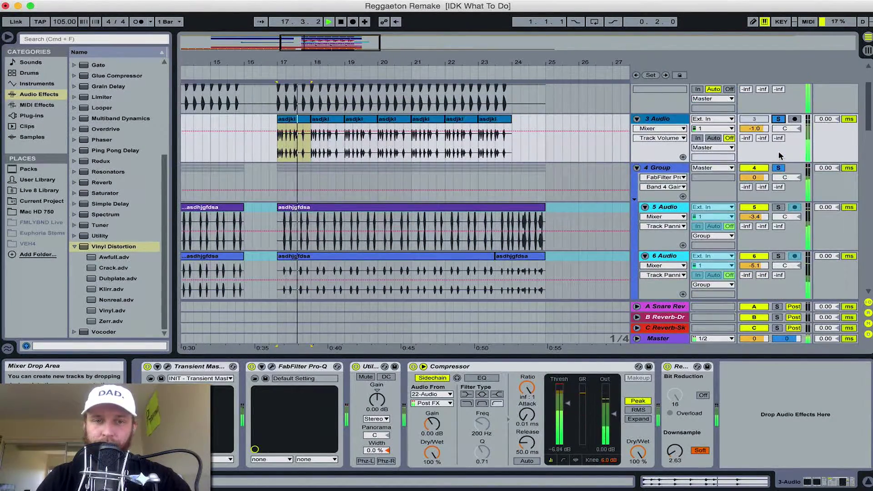
pyautogui.scroll(-4, 779, 154)
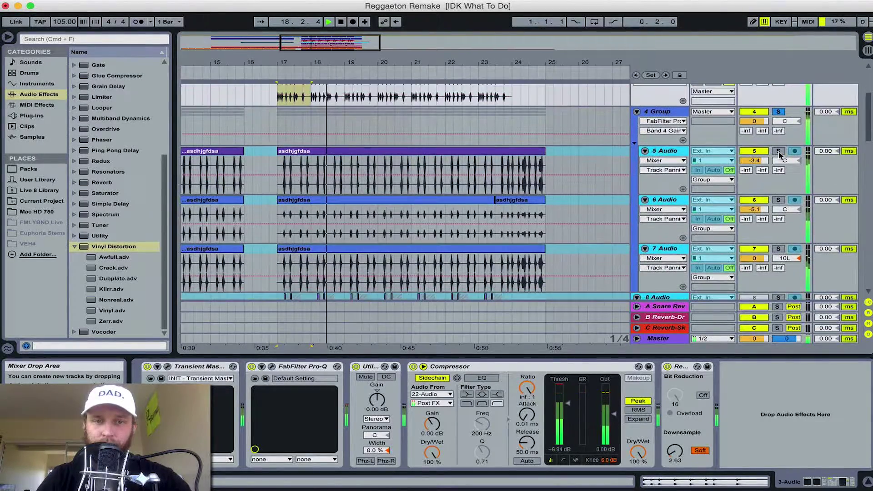
pyautogui.press('space')
# - Add 8 Audio and the timbales on 9 Audio to the soloed tracks, playing from bar 17 each time
pyautogui.scroll(-4, 778, 155)
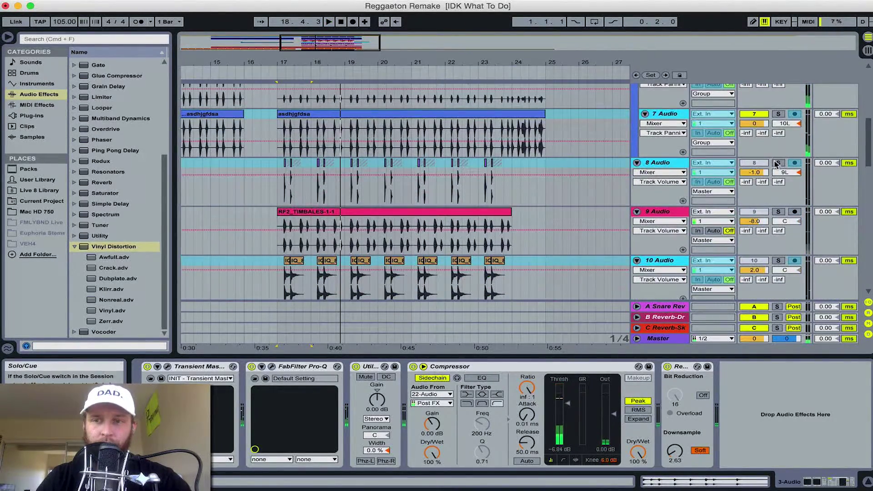
pyautogui.press('space')
pyautogui.scroll(-2, 779, 165)
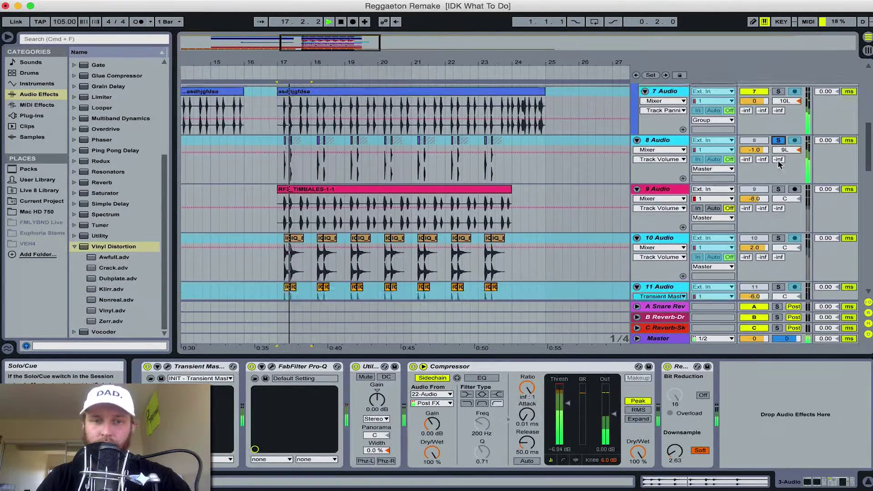
pyautogui.scroll(-3, 777, 168)
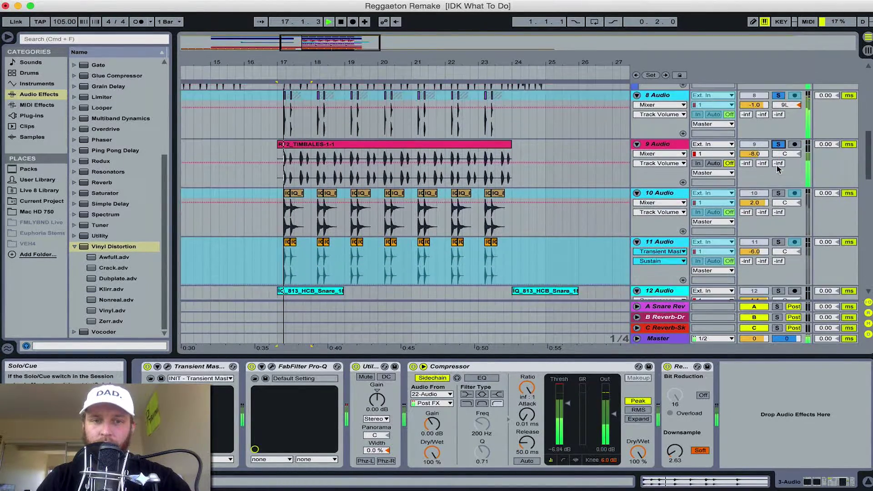
# - Add 10 Audio and 11 Audio to the soloed tracks and play the layered percussion from bar 17
pyautogui.click(777, 159)
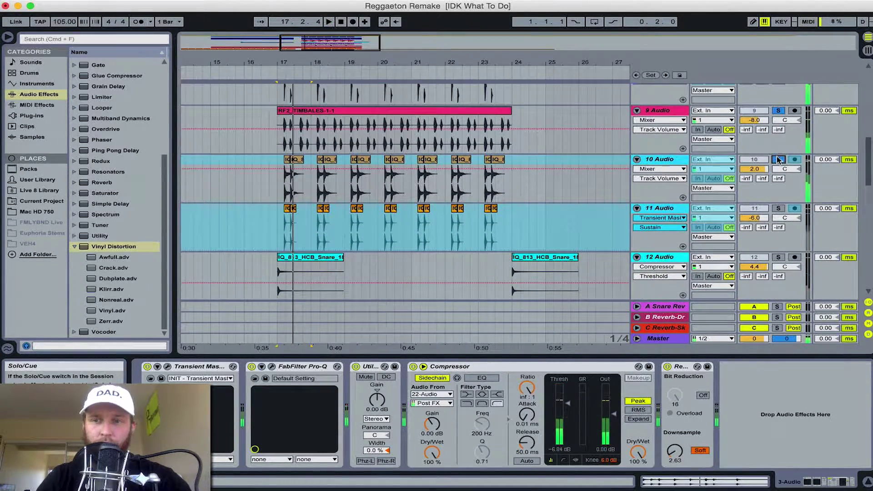
pyautogui.click(779, 208)
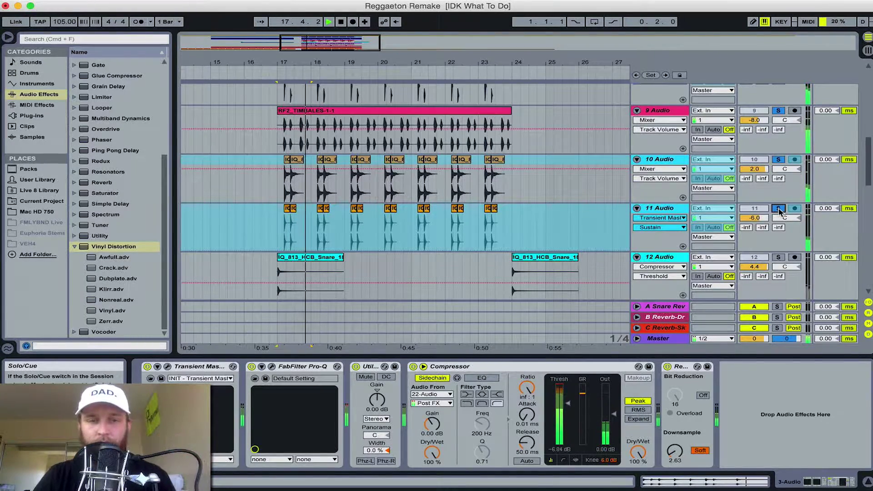
pyautogui.scroll(-2, 419, 246)
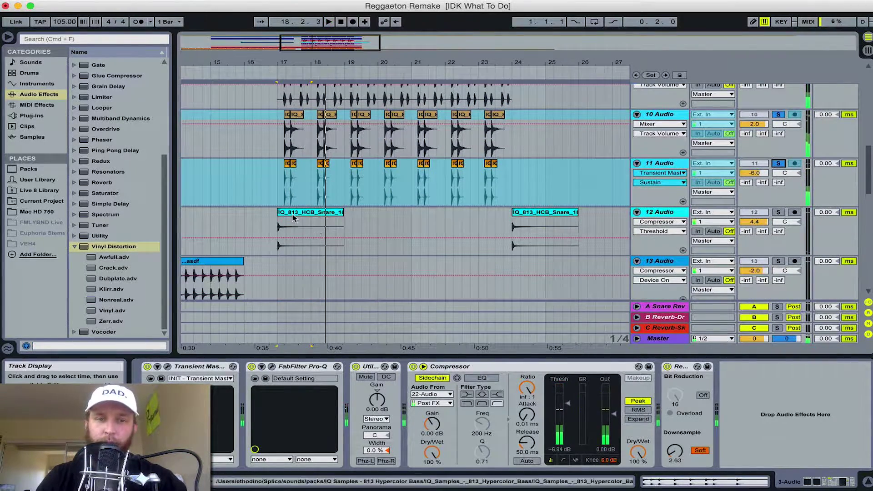
# - Add the 12 Audio snare and 14 Audio to the soloed tracks, playing the mix from bar 17 each time
pyautogui.click(418, 246)
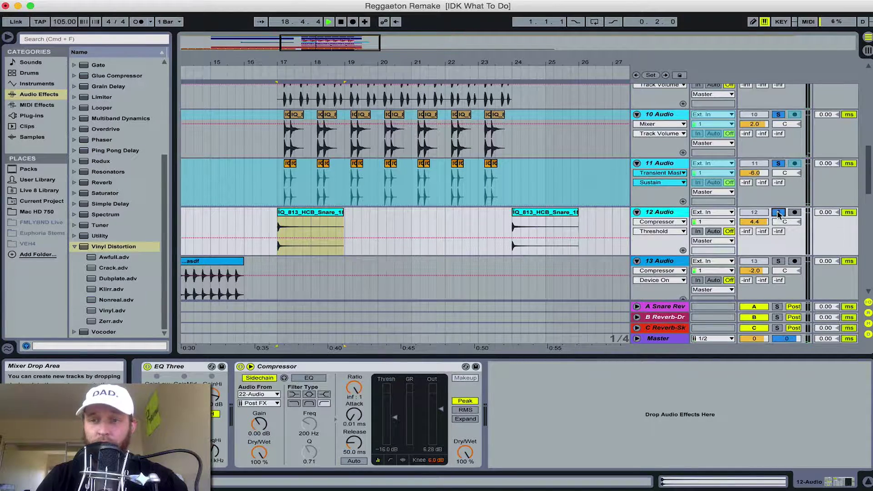
pyautogui.scroll(-6, 779, 214)
pyautogui.press('space')
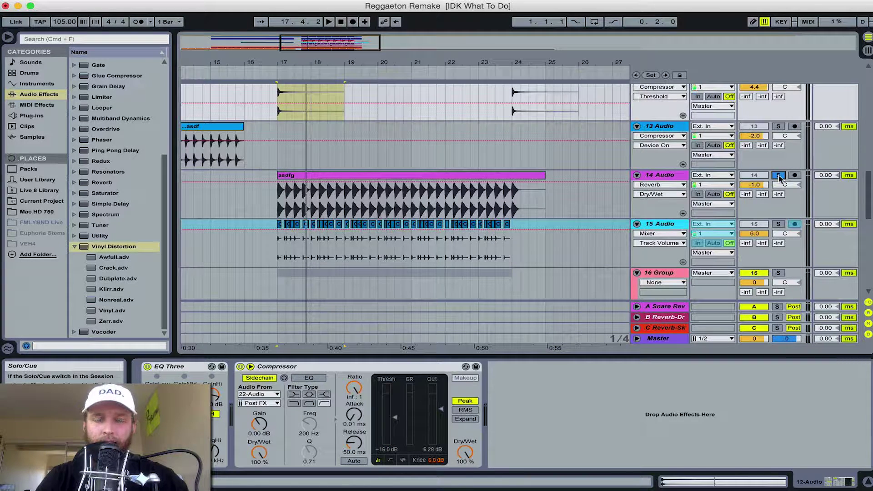
pyautogui.press('space')
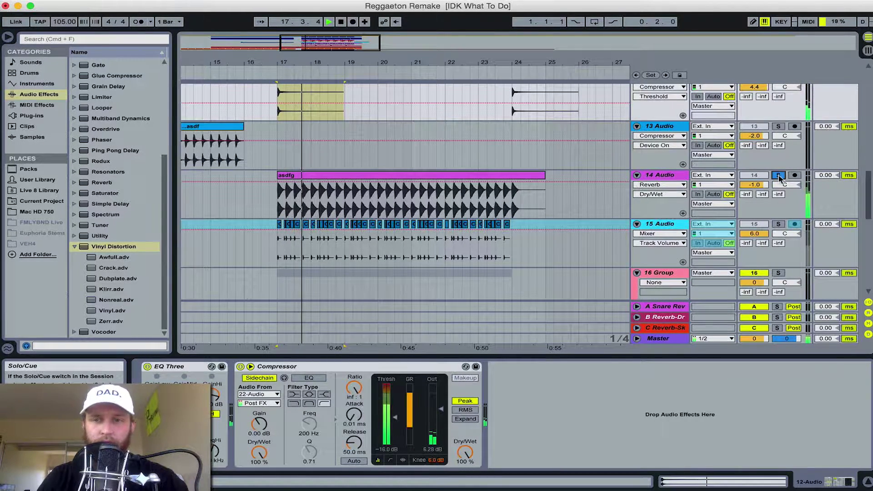
pyautogui.scroll(-1, 778, 178)
pyautogui.press('space')
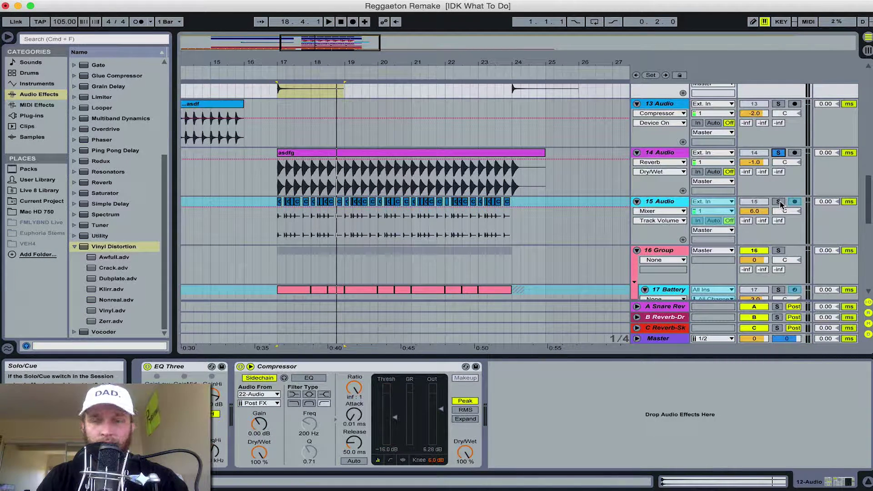
# - Add 15 Audio and then 16 Group to the soloed tracks, playing from bar 17 after each addition
pyautogui.press('space')
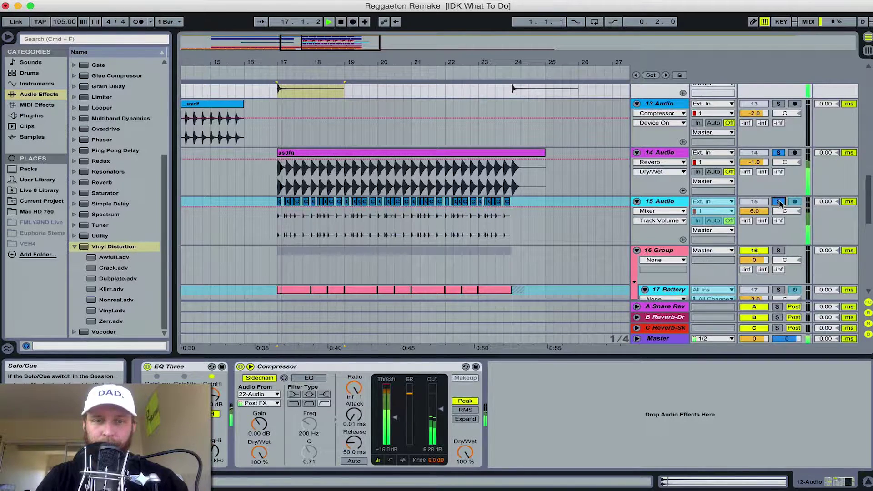
pyautogui.scroll(-3, 779, 203)
pyautogui.press('space')
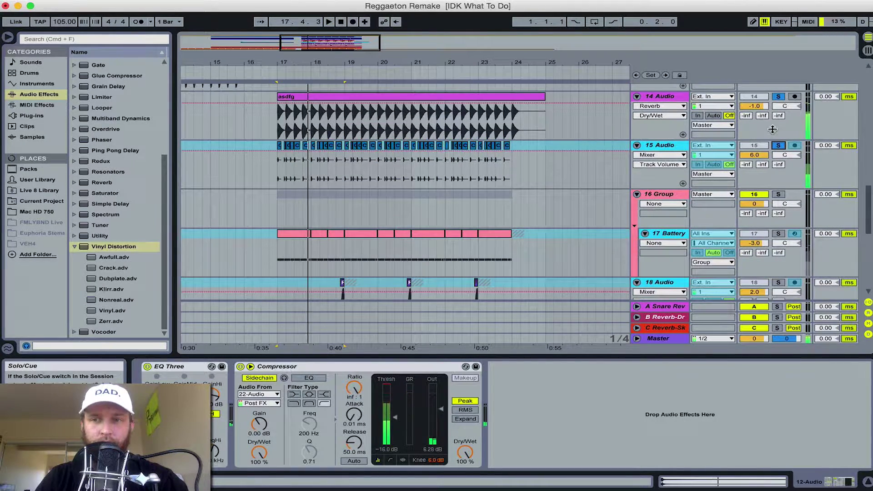
pyautogui.scroll(-2, 779, 146)
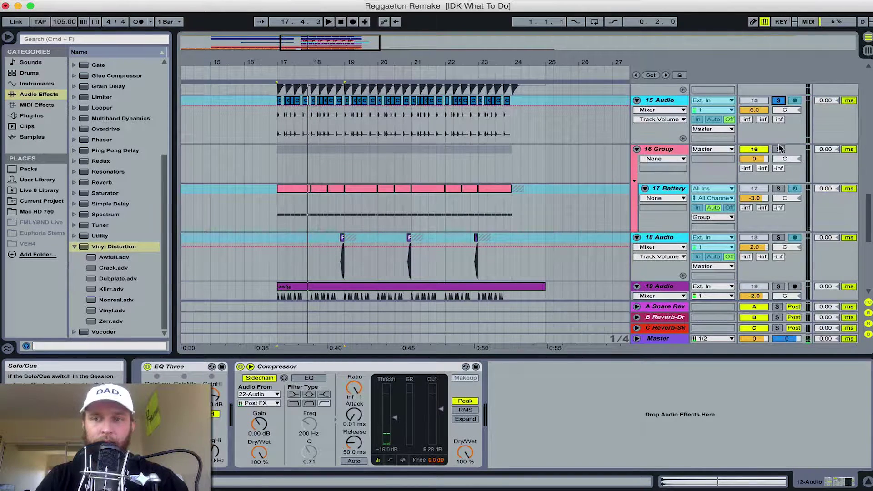
pyautogui.click(671, 191)
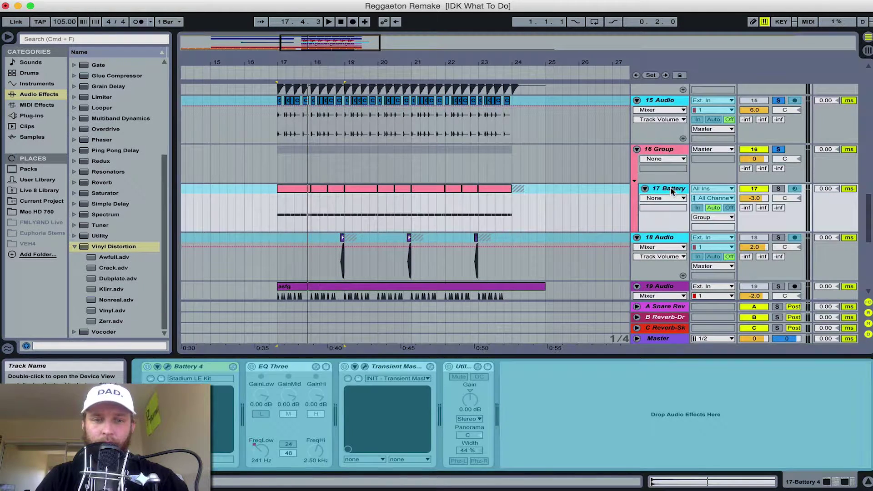
pyautogui.press('space')
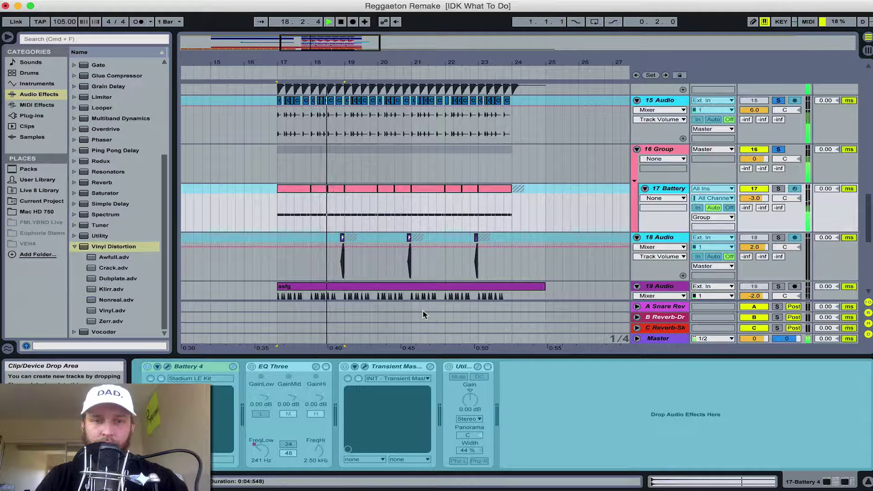
# - Add 18 Audio to the soloed tracks and play from its first clip just before bar 19
pyautogui.click(777, 237)
pyautogui.press('space')
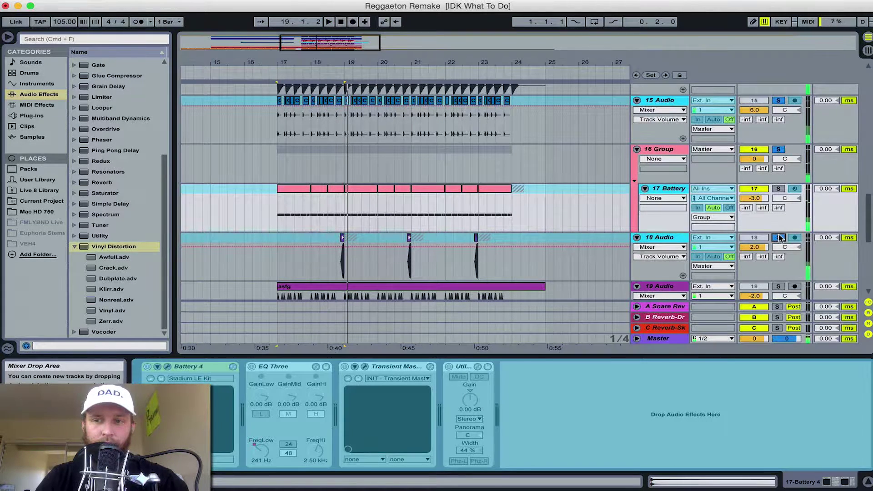
pyautogui.click(341, 237)
pyautogui.press('space')
pyautogui.scroll(-3, 341, 237)
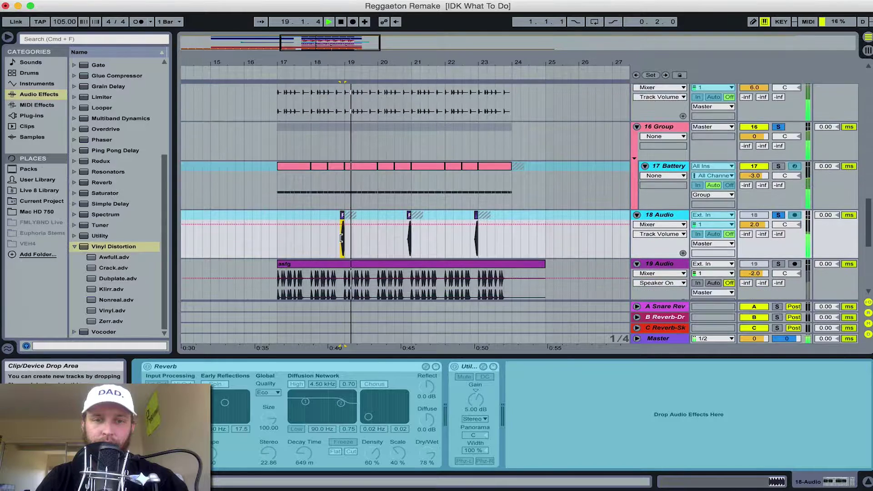
pyautogui.press('space')
# - Add 19 Audio to the soloed tracks and play from the start of its clap clip at bar 17
pyautogui.keyDown('super'); pyautogui.click(778, 219); pyautogui.keyUp('super')
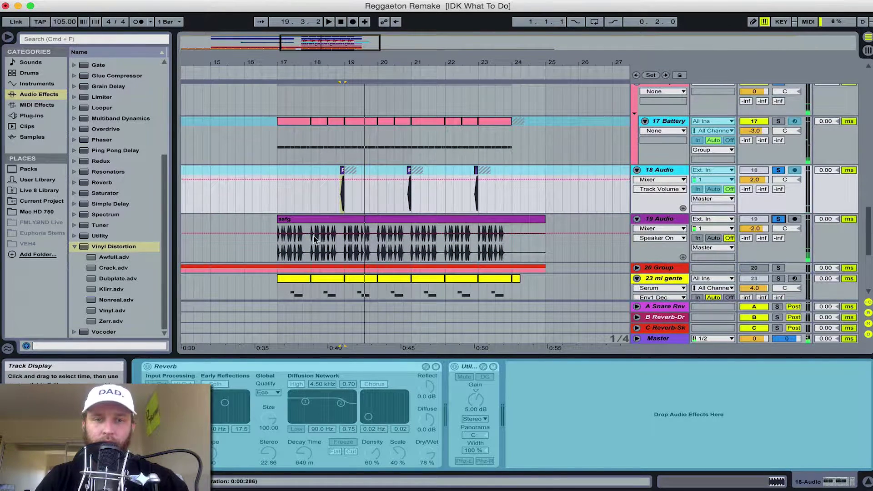
pyautogui.click(302, 219)
pyautogui.press('space')
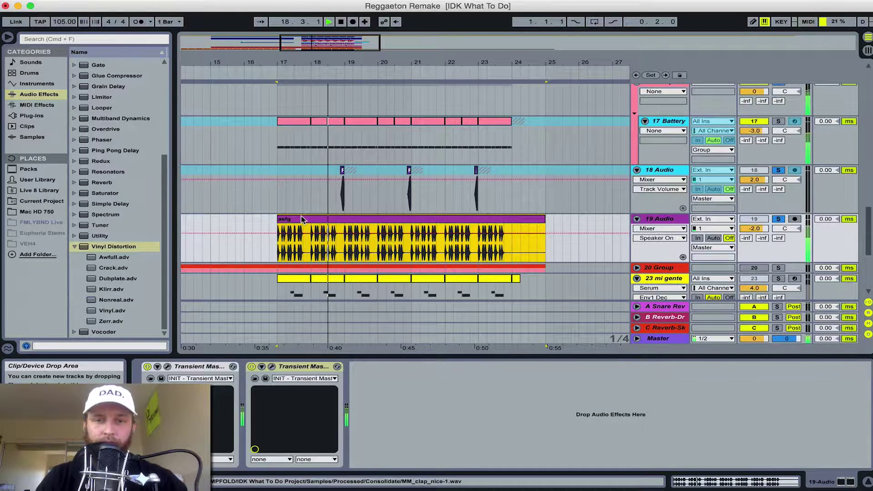
pyautogui.press('space')
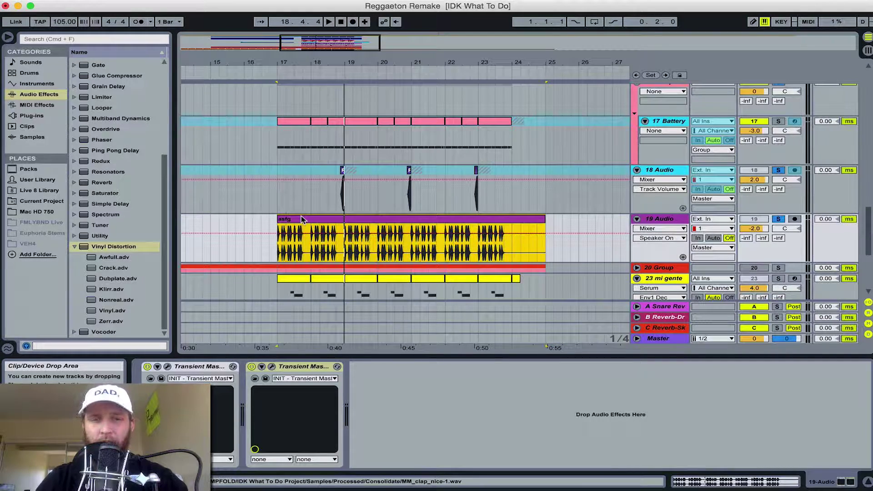
pyautogui.scroll(-5, 301, 219)
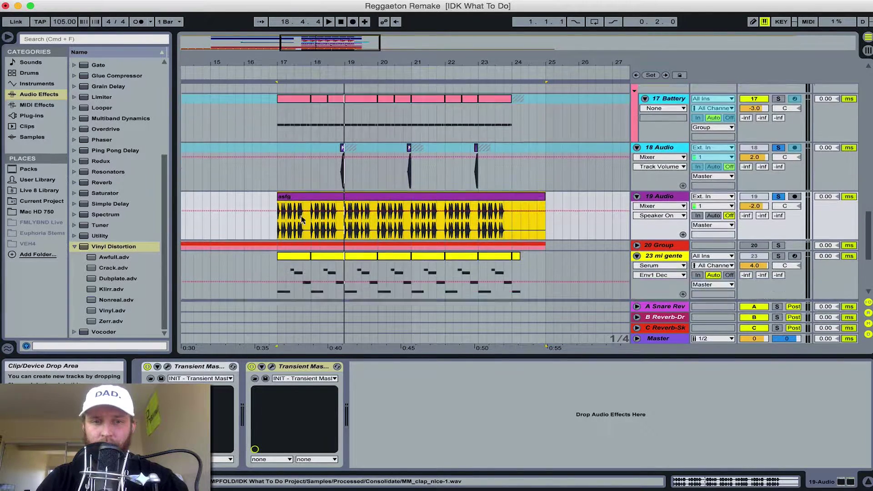
pyautogui.press('space')
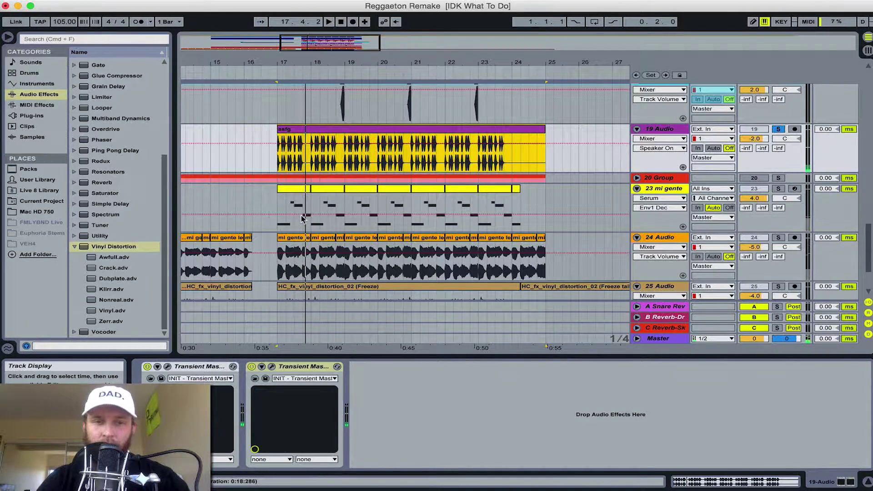
# - Solo only 24 Audio and play its mi gente lead clips from bar 17
pyautogui.scroll(-4, 301, 218)
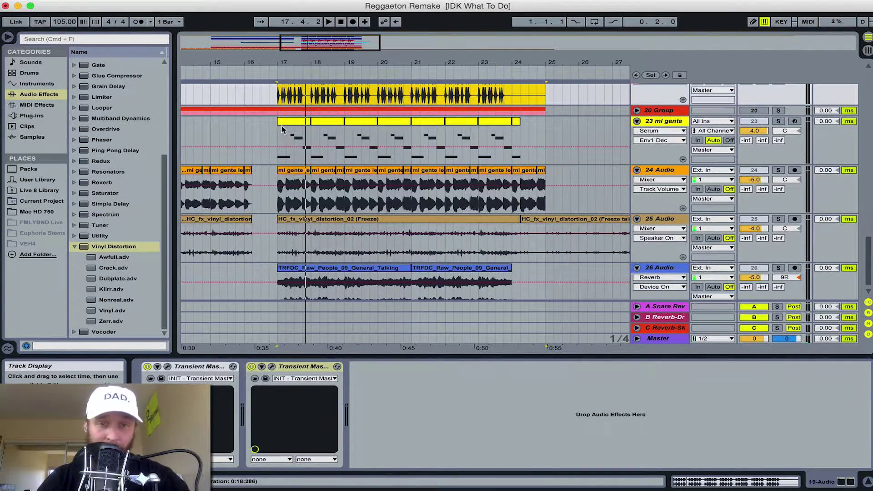
pyautogui.click(283, 170)
pyautogui.click(779, 170)
pyautogui.press('space')
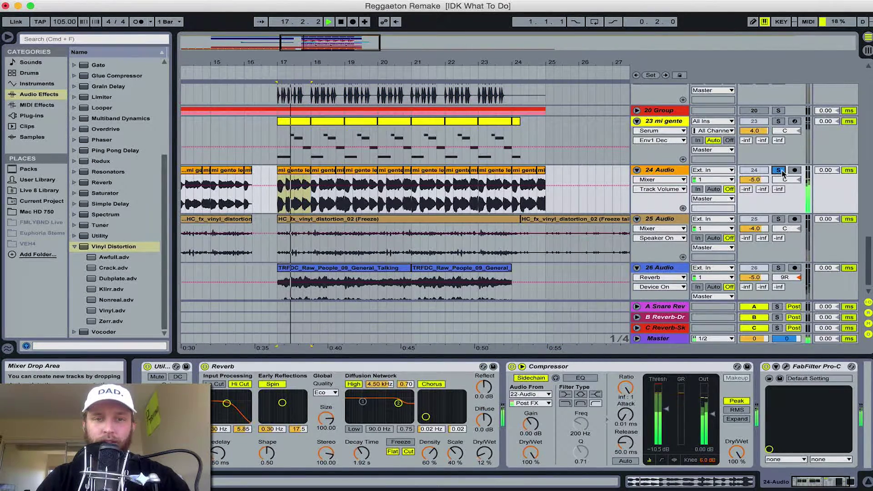
pyautogui.press('space')
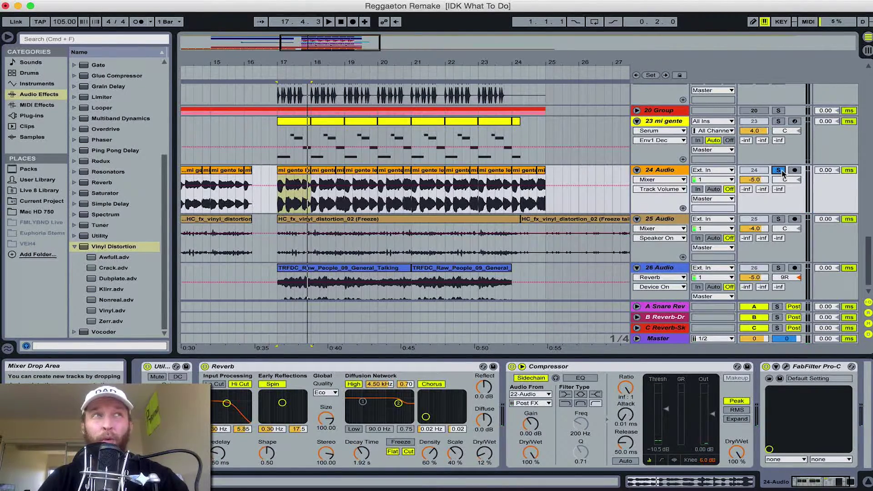
# - Glance at the Chains notes document, then return to the project, solo only the 23 mi gente sub track and play from bar 17
pyautogui.click(668, 122)
pyautogui.click(18, 263)
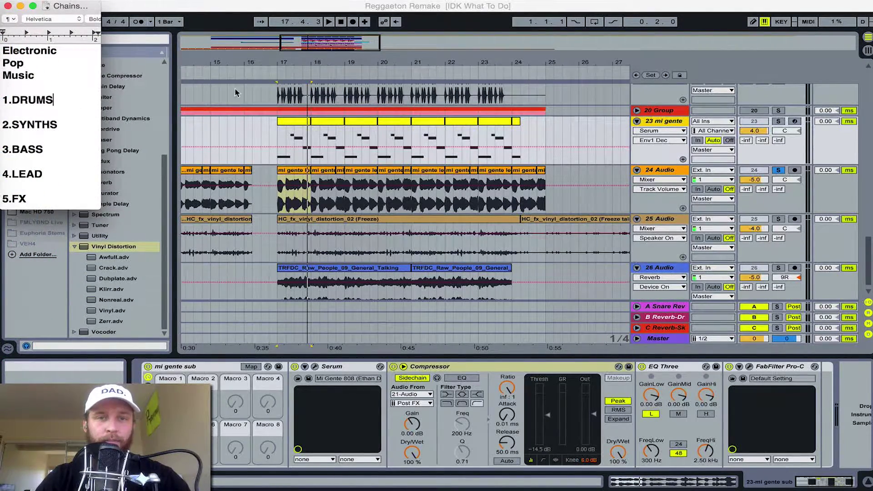
pyautogui.click(232, 7)
pyautogui.click(779, 121)
pyautogui.press('space')
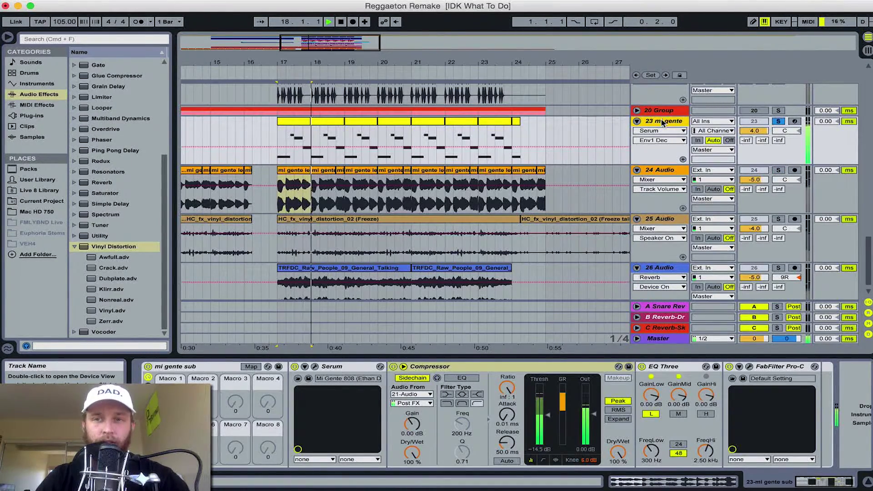
# - View the Mi Gente 808 patch in the sub track's Serum, close it, and look at the track's Compressor and EQ Three
pyautogui.click(380, 366)
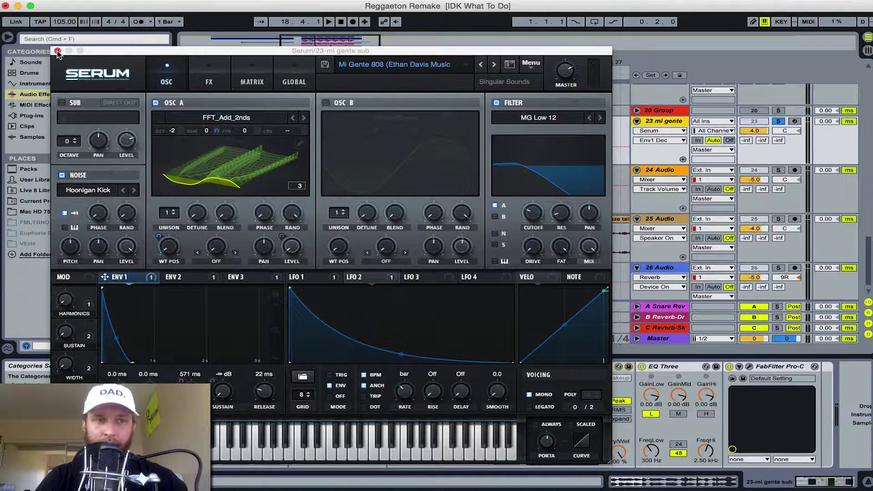
pyautogui.click(57, 51)
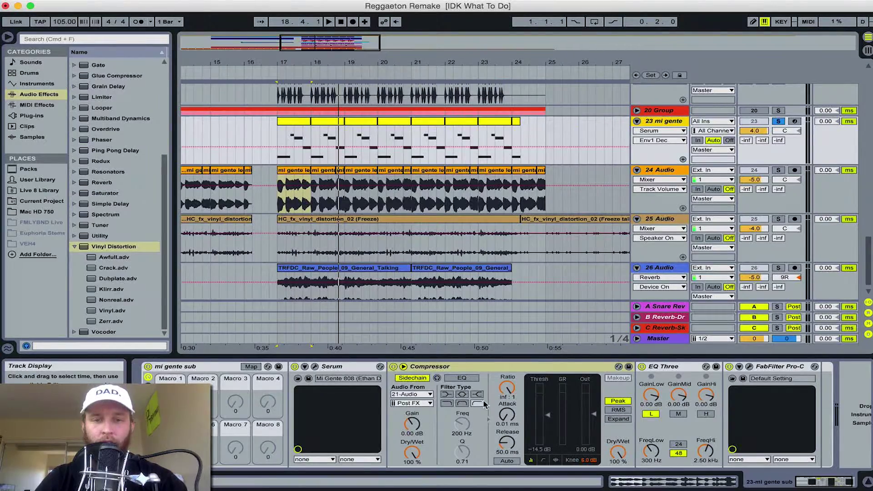
pyautogui.click(475, 367)
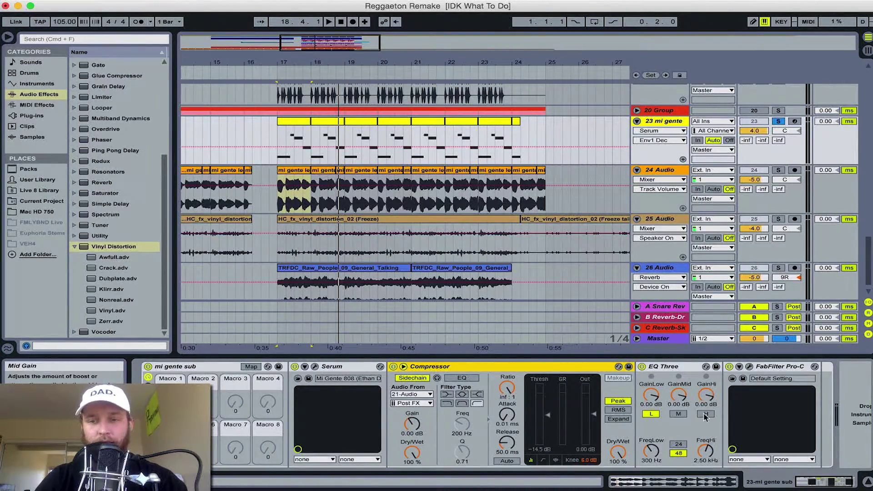
# - Solo only the Mi Gente reference song on 1 Audio and play it from bar 17
pyautogui.scroll(15, 535, 231)
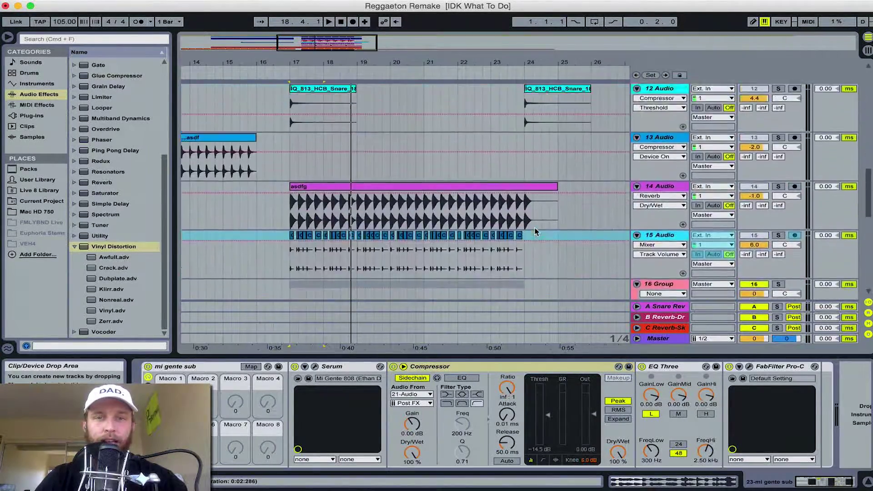
pyautogui.click(671, 88)
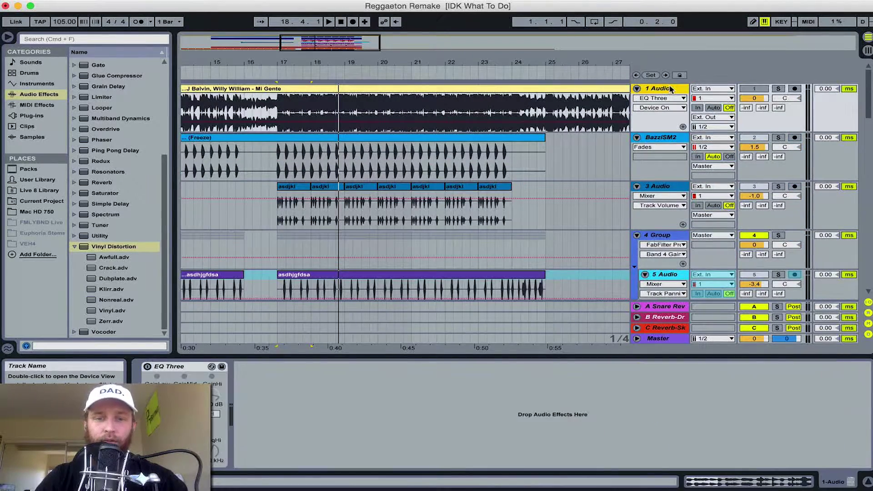
pyautogui.press('space')
pyautogui.click(777, 88)
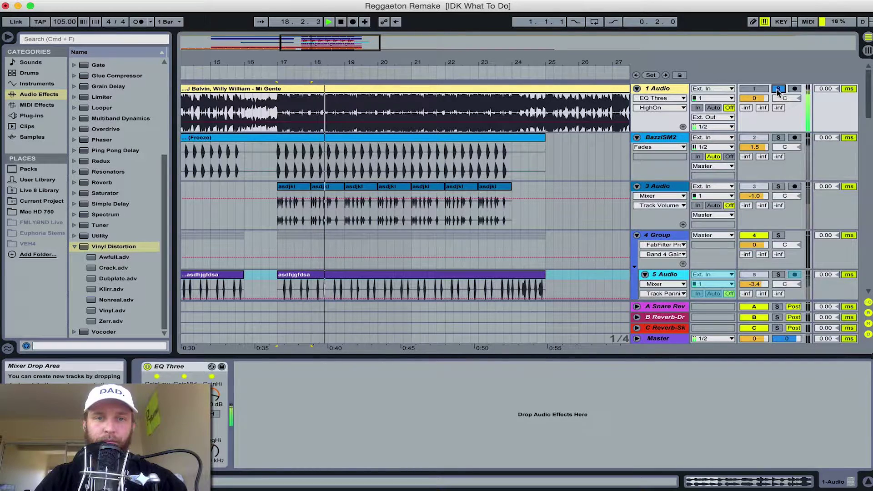
pyautogui.press('space')
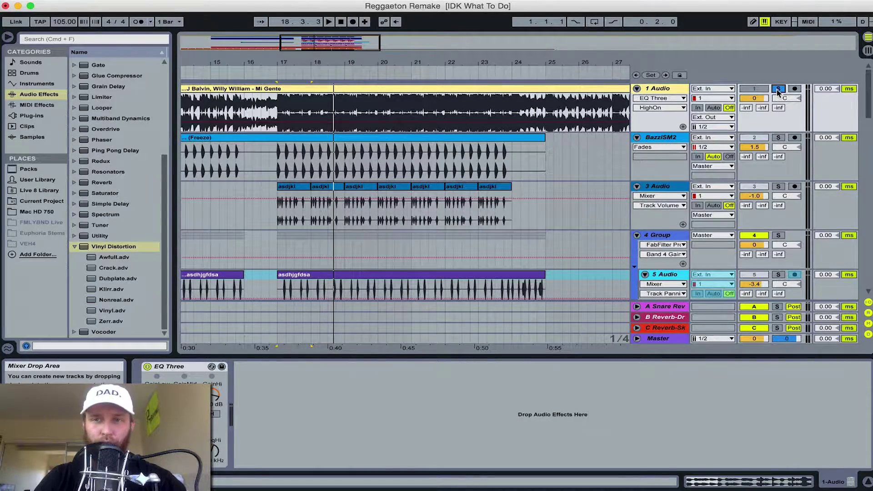
# - Solo the 23 mi gente sub track again and play it from bar 17 to compare it with the reference
pyautogui.scroll(-15, 777, 89)
pyautogui.scroll(-10, 777, 93)
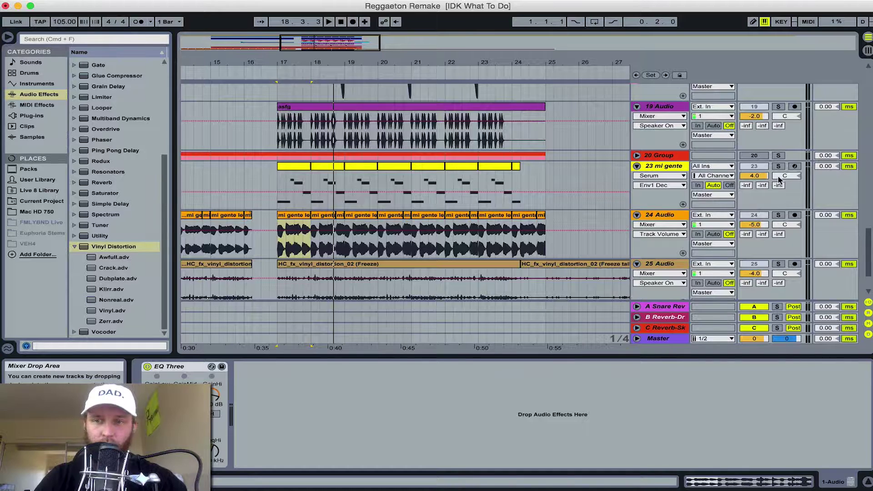
pyautogui.click(778, 166)
pyautogui.press('space')
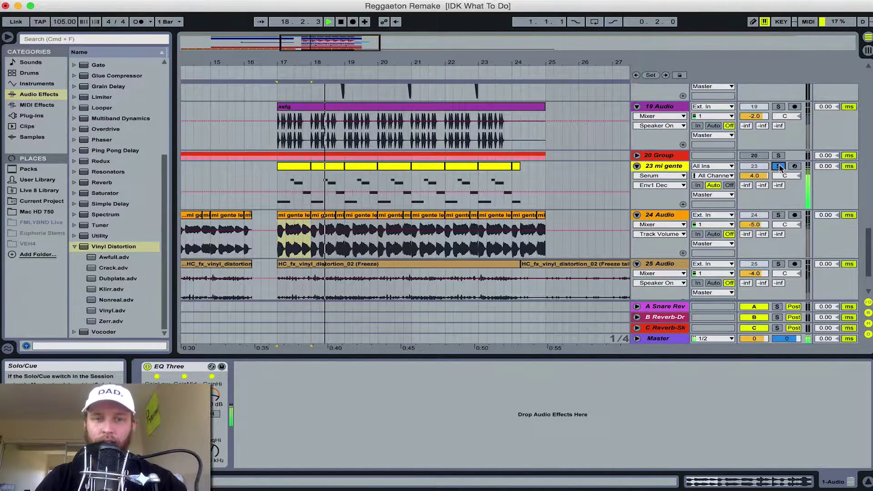
pyautogui.press('space')
# - Add 24 Audio to the soloed sub track and play both together from bar 17
pyautogui.scroll(-3, 780, 168)
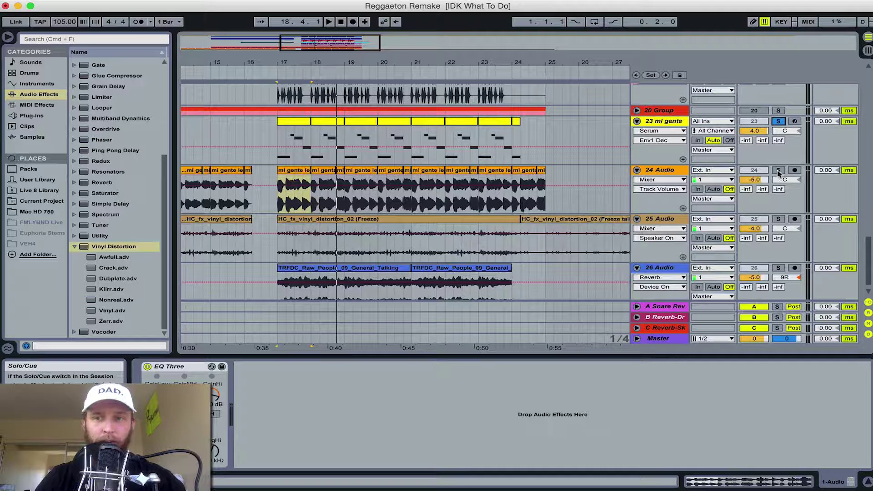
pyautogui.scroll(-1, 779, 174)
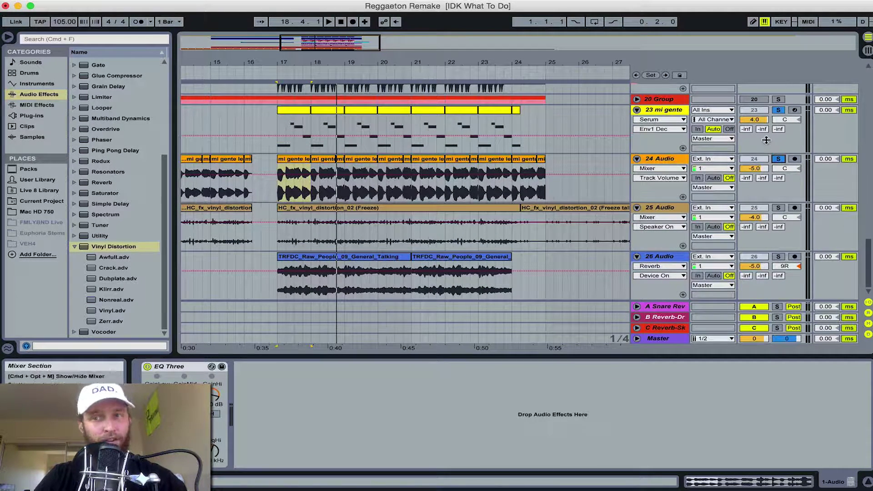
pyautogui.press('space')
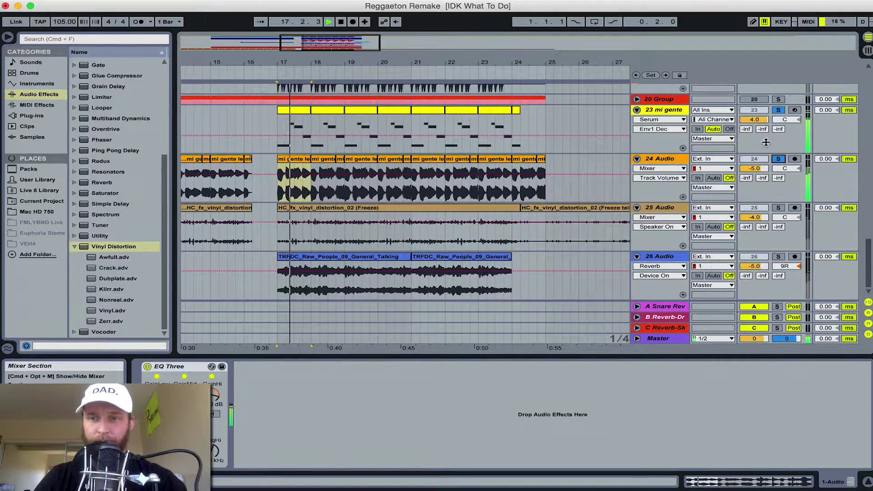
pyautogui.press('space')
# - Show the effects on 24 Audio, solo that track alone and briefly play it from bar 17
pyautogui.click(665, 160)
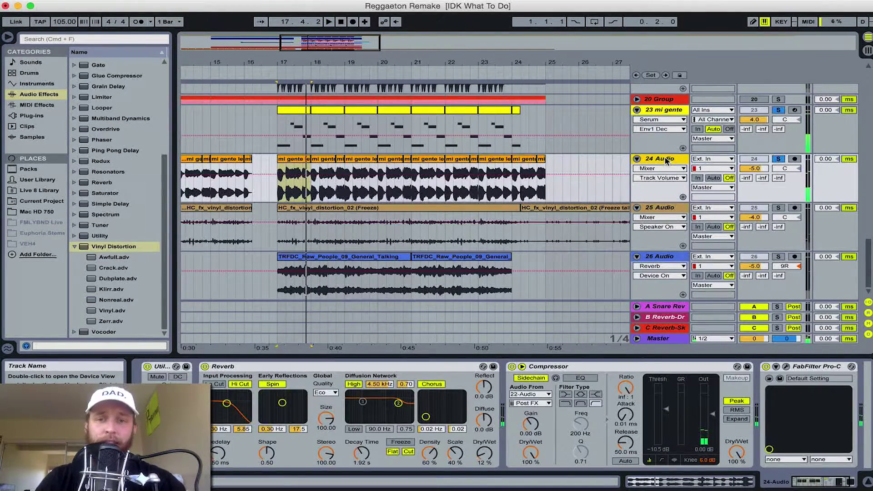
pyautogui.click(779, 160)
pyautogui.press('space')
pyautogui.press('space')
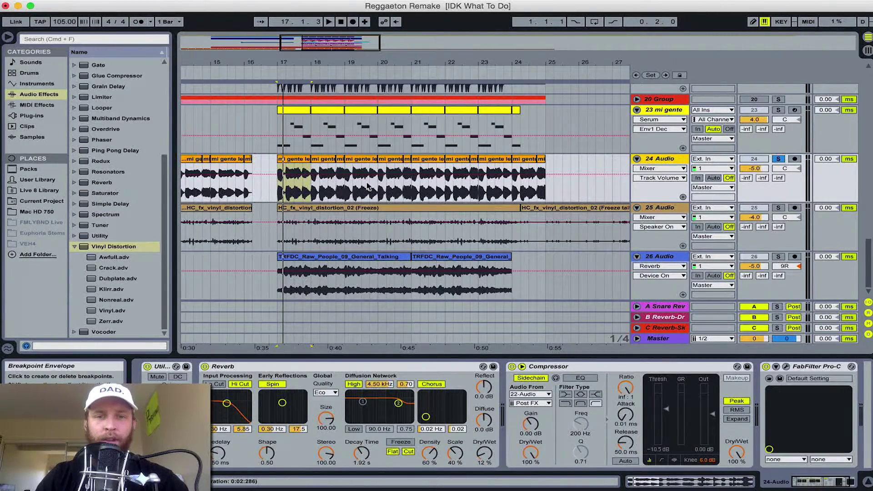
# - Play the soloed 24 Audio lead track from bar 1
pyautogui.hscroll(-10, 434, 184)
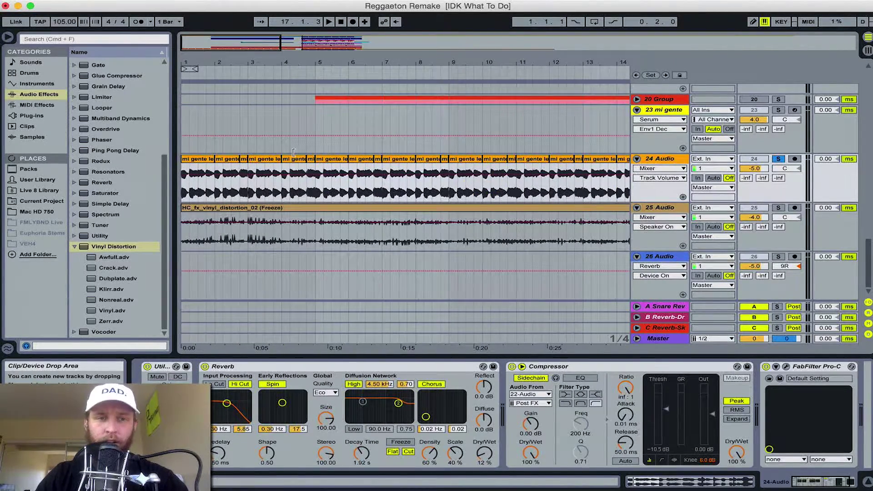
pyautogui.moveTo(181, 182); pyautogui.dragTo(214, 182)
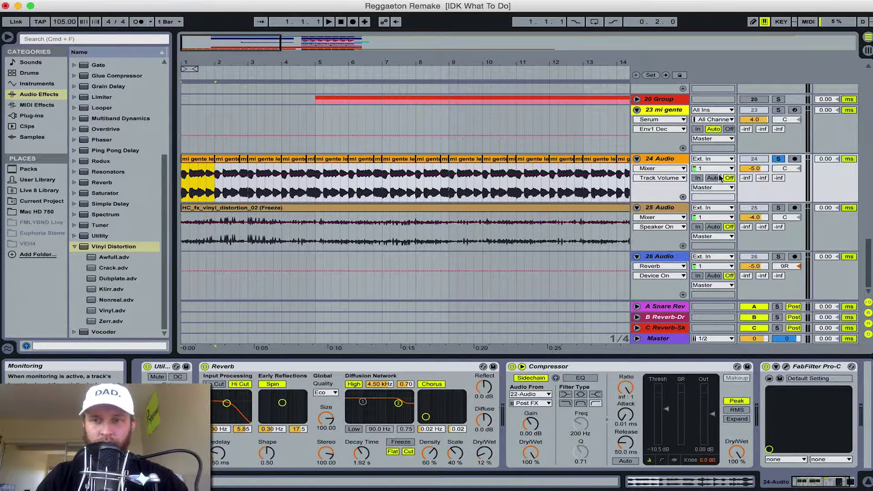
pyautogui.press('space')
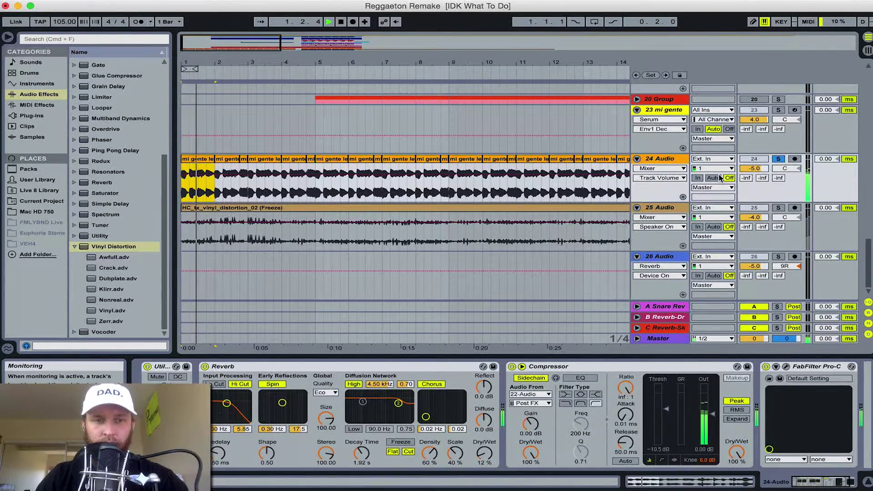
pyautogui.press('space')
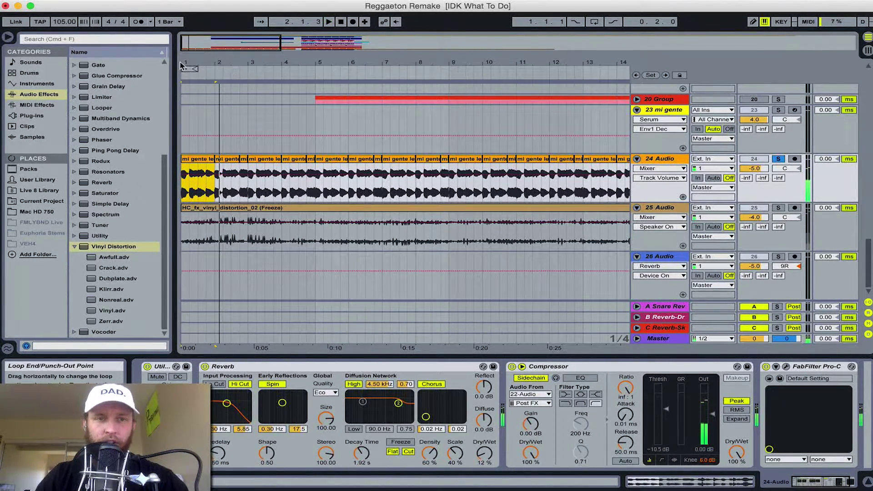
# - Solo the Mi Gente reference on 1 Audio, turn off its EQ Three and play the song's intro
pyautogui.moveTo(222, 63); pyautogui.dragTo(223, 93)
pyautogui.scroll(10, 229, 151)
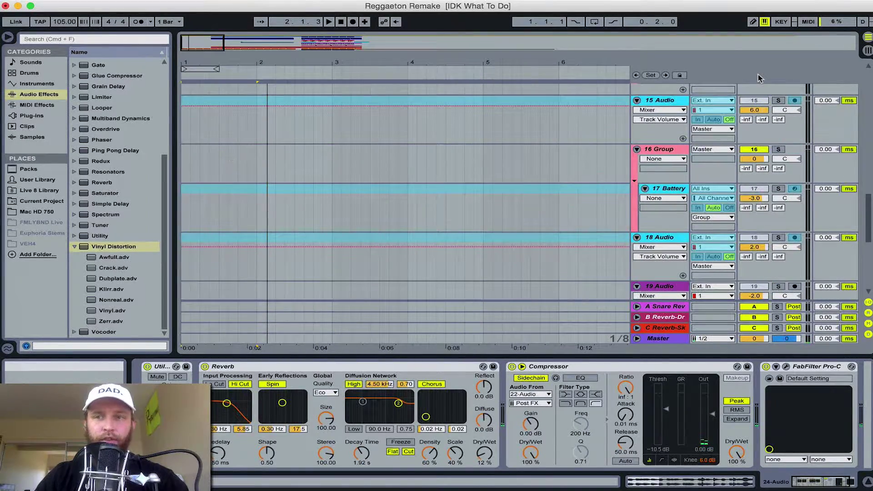
pyautogui.scroll(1, 763, 123)
pyautogui.scroll(10, 762, 123)
pyautogui.click(207, 109)
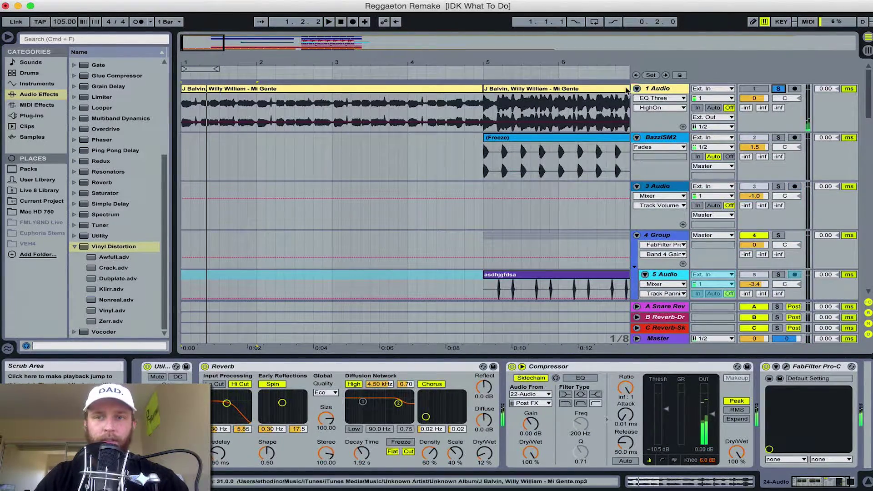
pyautogui.press('space')
pyautogui.click(147, 366)
pyautogui.scroll(-15, 275, 209)
pyautogui.press('space')
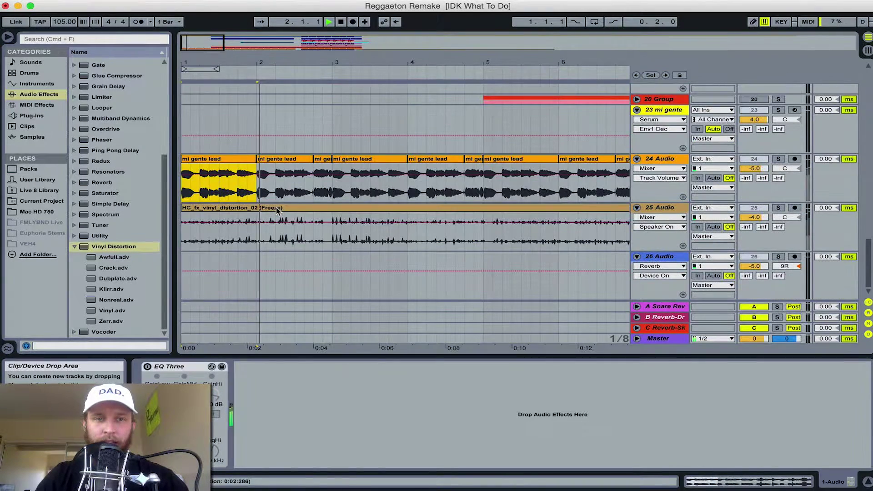
# - Show the effects on 25 Audio and briefly play its vinyl noise together with the 24 Audio lead
pyautogui.click(675, 209)
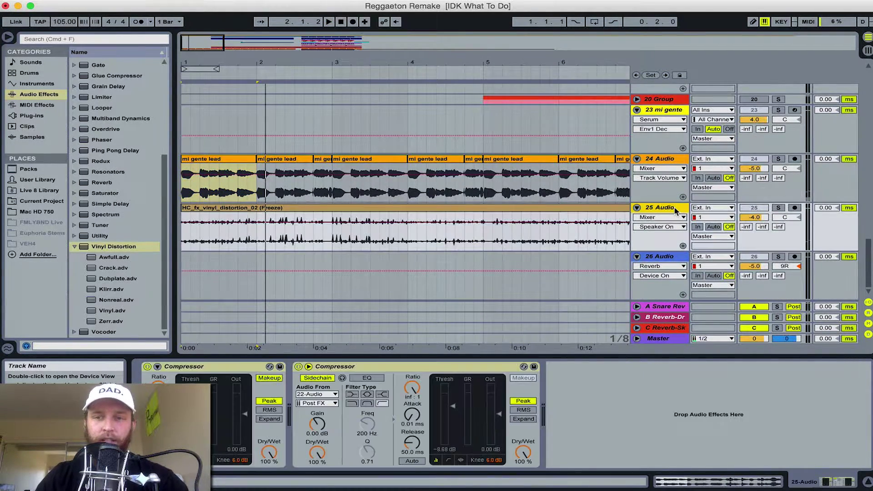
pyautogui.press('space')
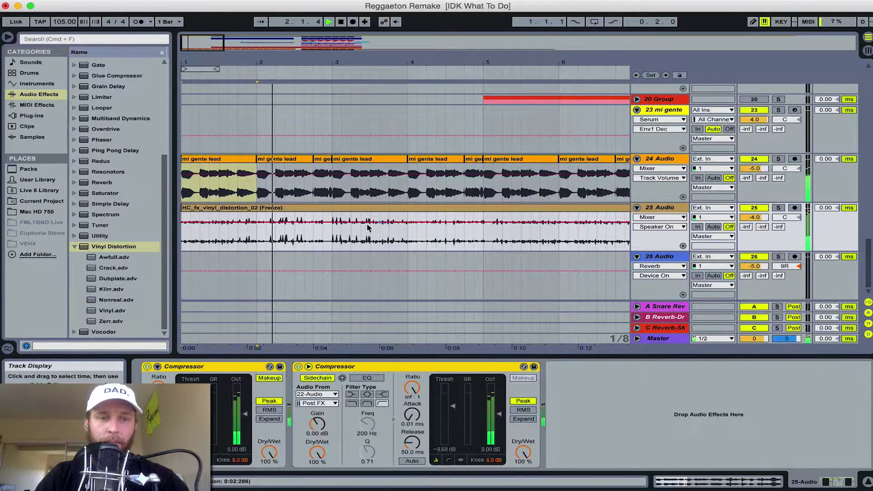
pyautogui.press('space')
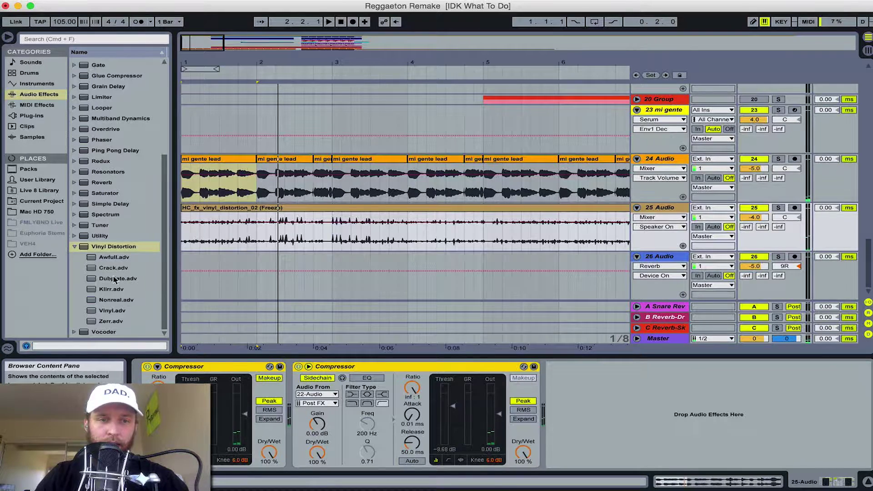
# - Add a Vinyl Distortion effect before the compressors on 25 Audio and load its Crack preset
pyautogui.click(74, 247)
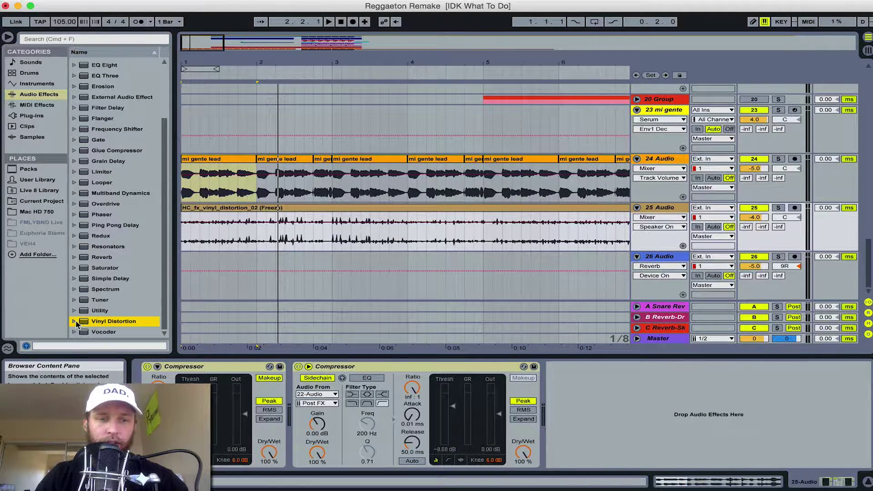
pyautogui.moveTo(92, 323); pyautogui.dragTo(137, 382)
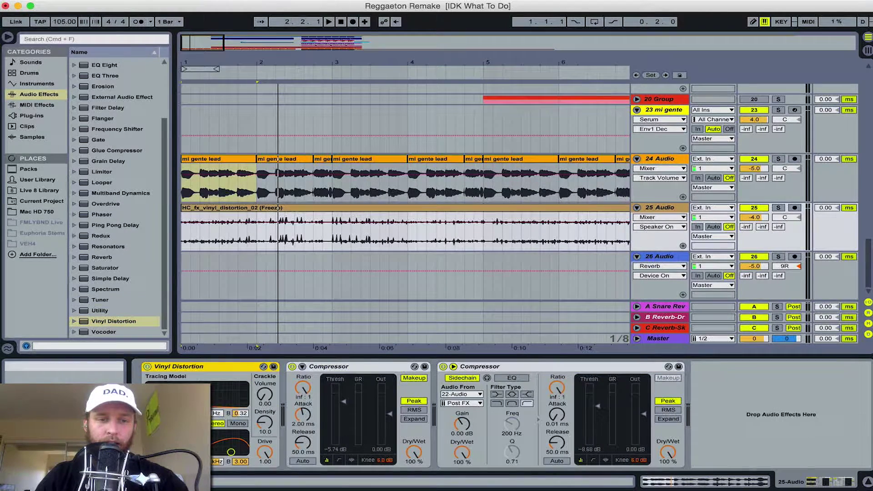
pyautogui.click(263, 367)
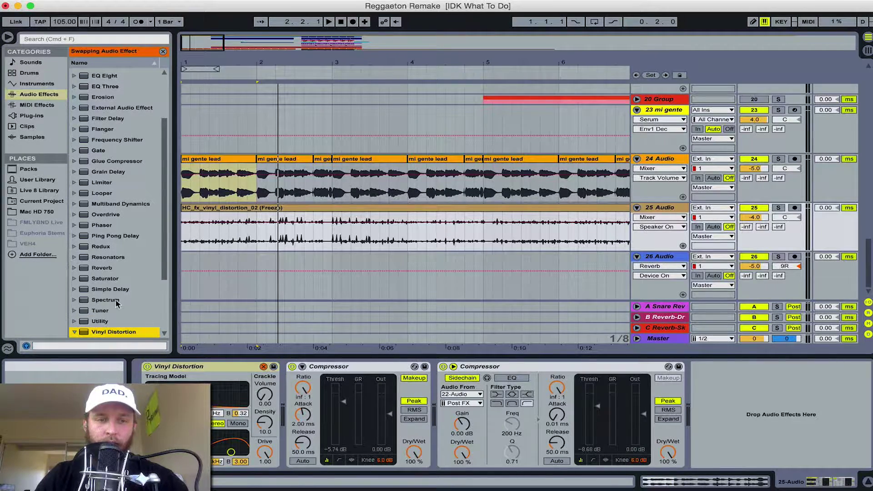
pyautogui.click(104, 268)
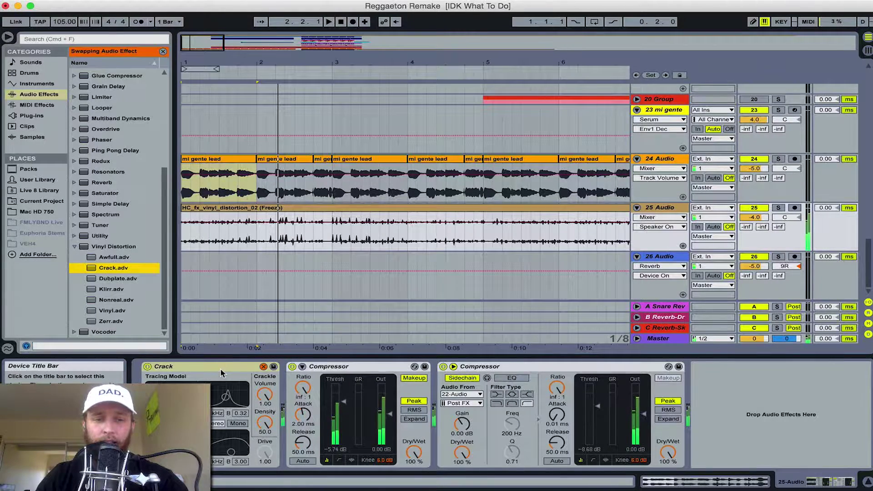
pyautogui.press('space')
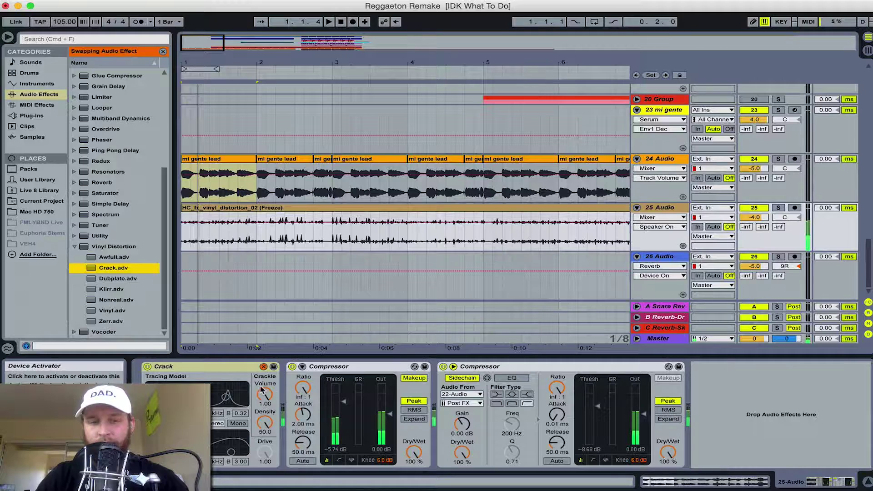
# - Delete both compressors from the 25 Audio effects chain
pyautogui.click(339, 367)
pyautogui.keyDown('shift'); pyautogui.click(501, 367); pyautogui.keyUp('shift')
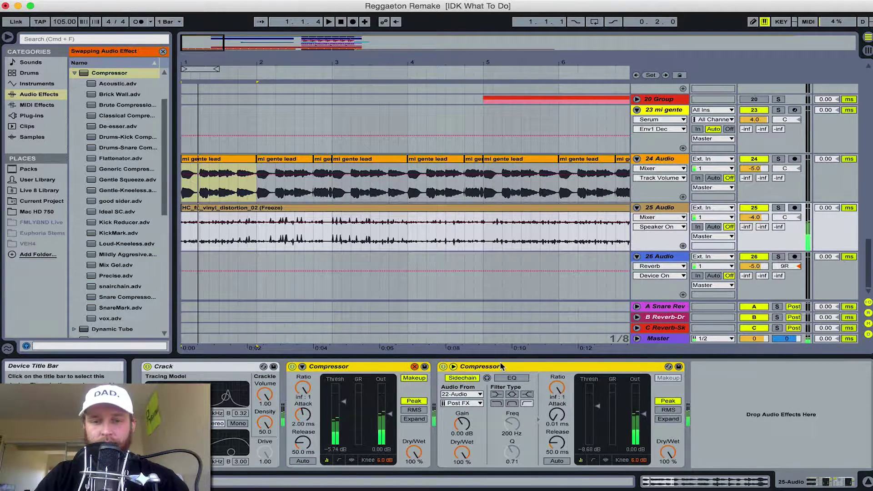
pyautogui.press('Delete')
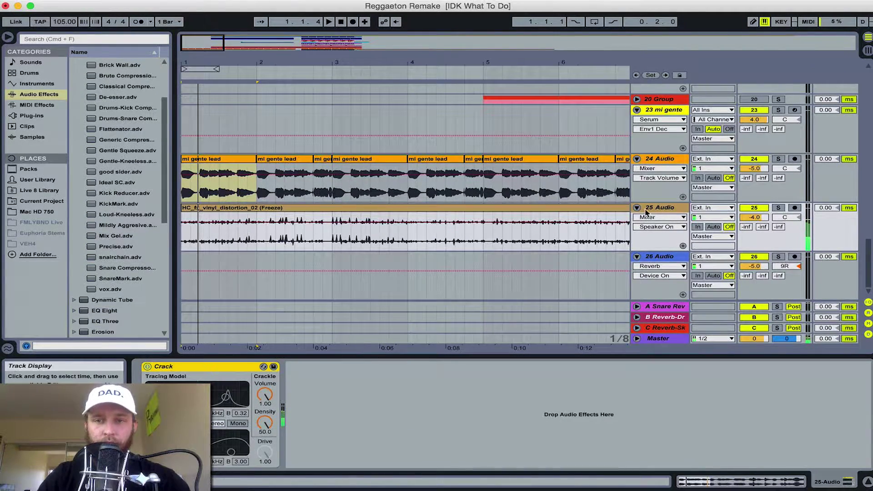
# - Freeze 25 Audio with its Crack effect and flatten the track to audio
pyautogui.click(659, 209)
pyautogui.rightClick(660, 210)
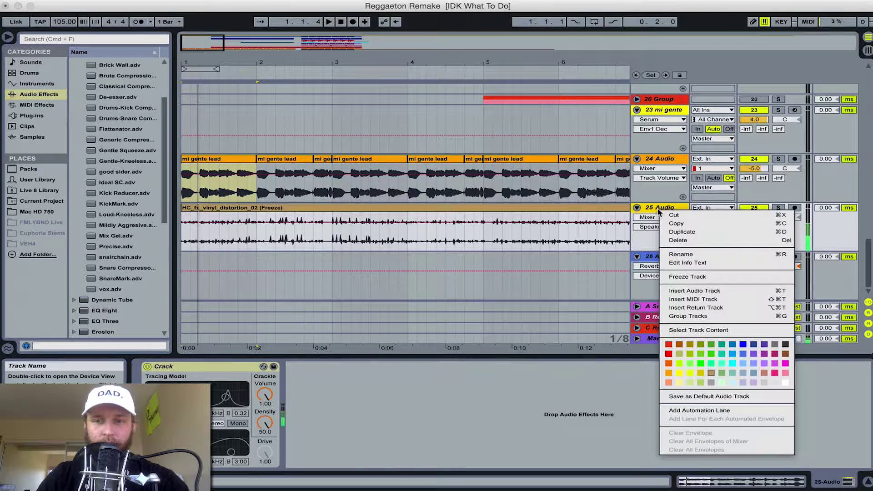
pyautogui.click(675, 277)
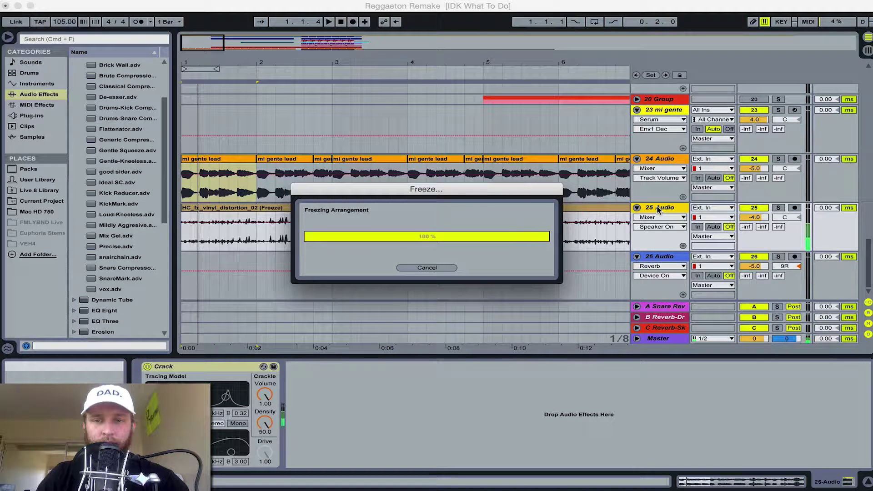
pyautogui.rightClick(658, 209)
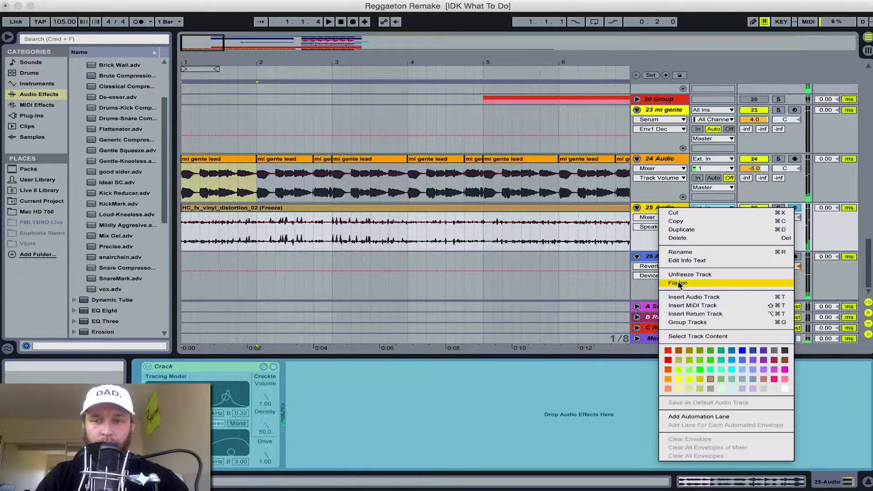
pyautogui.click(662, 283)
# - Play the flattened vinyl noise on 25 Audio with the lead from bar 1
pyautogui.click(297, 236)
pyautogui.press('space')
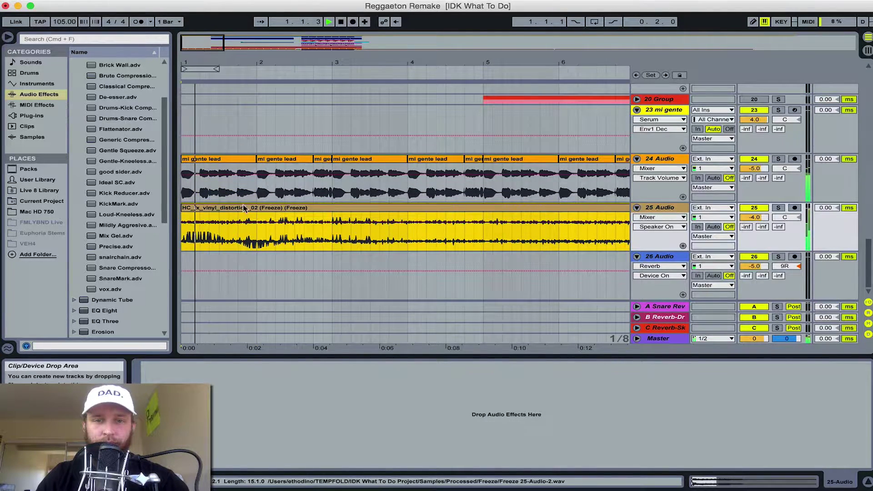
pyautogui.click(467, 241)
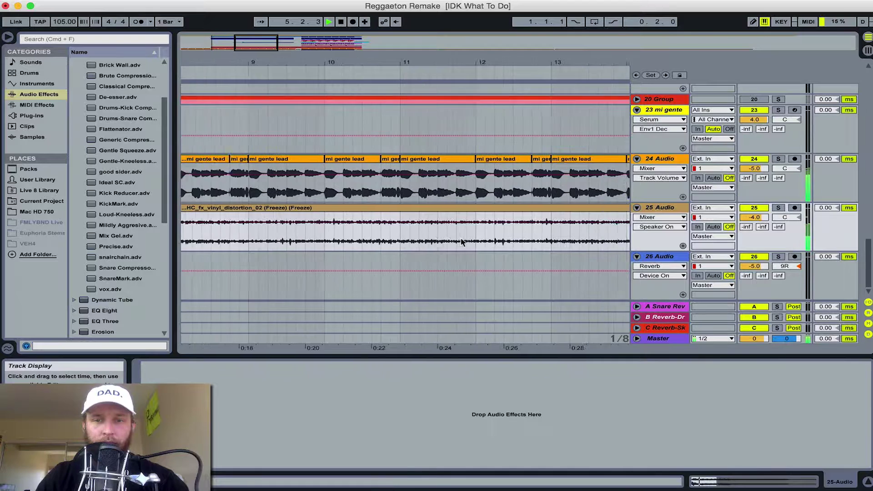
pyautogui.press('space')
# - Delete the short vinyl noise clip in the gap before bar 17 on 25 Audio and play from just before bar 16
pyautogui.click(407, 209)
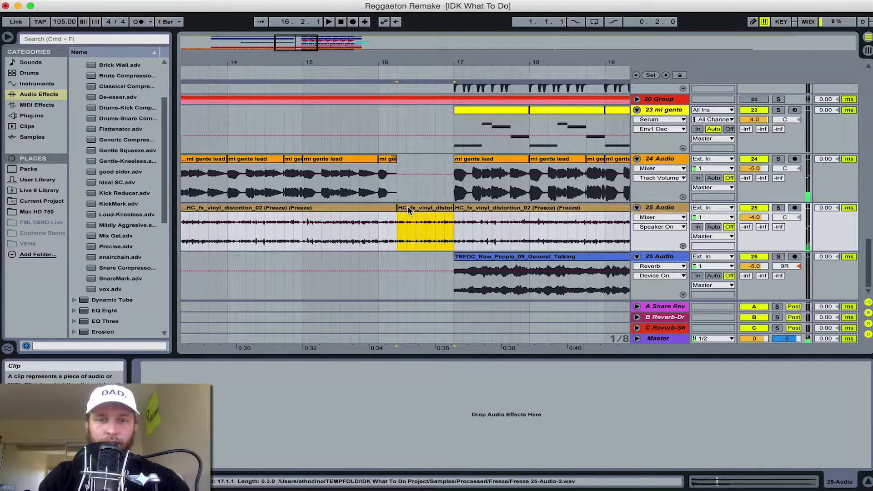
pyautogui.press('Delete')
pyautogui.click(368, 241)
pyautogui.press('space')
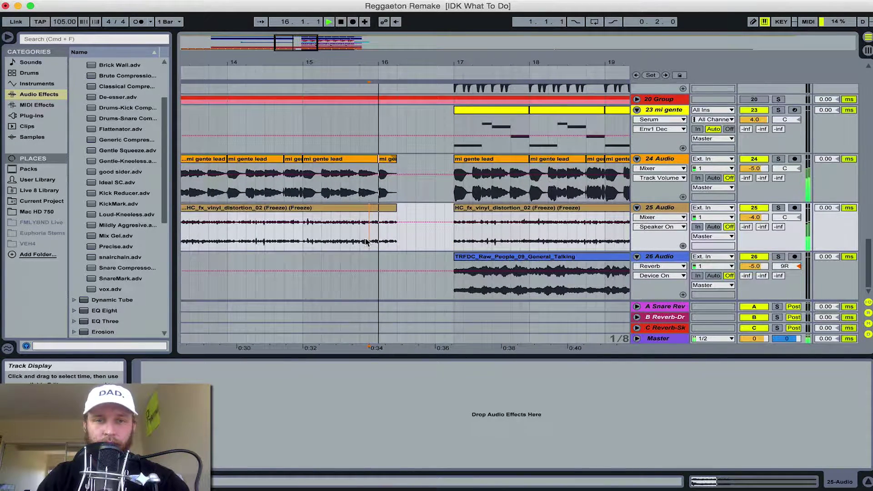
# - Trim the end of the vinyl noise clip slightly earlier before the bar 17 gap and play through into the next section
pyautogui.moveTo(396, 210); pyautogui.dragTo(386, 211)
pyautogui.press('space')
pyautogui.click(382, 216)
pyautogui.press('space')
pyautogui.moveTo(302, 41); pyautogui.dragTo(351, 46)
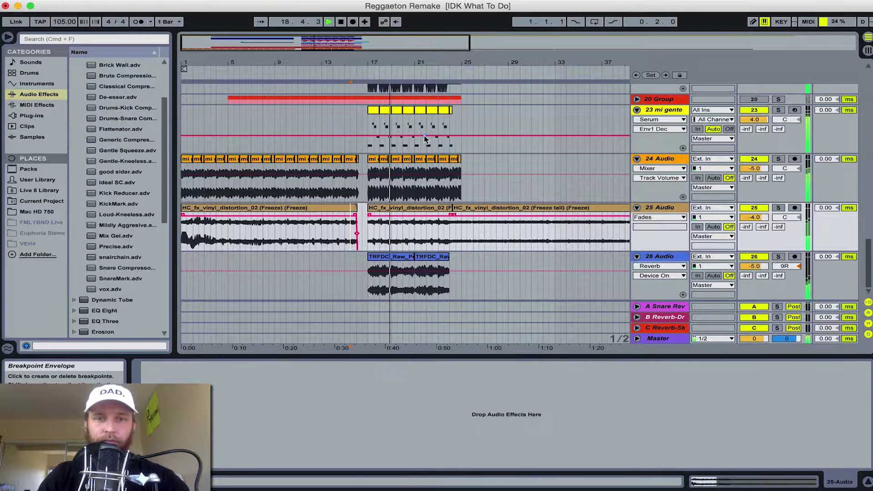
pyautogui.press('space')
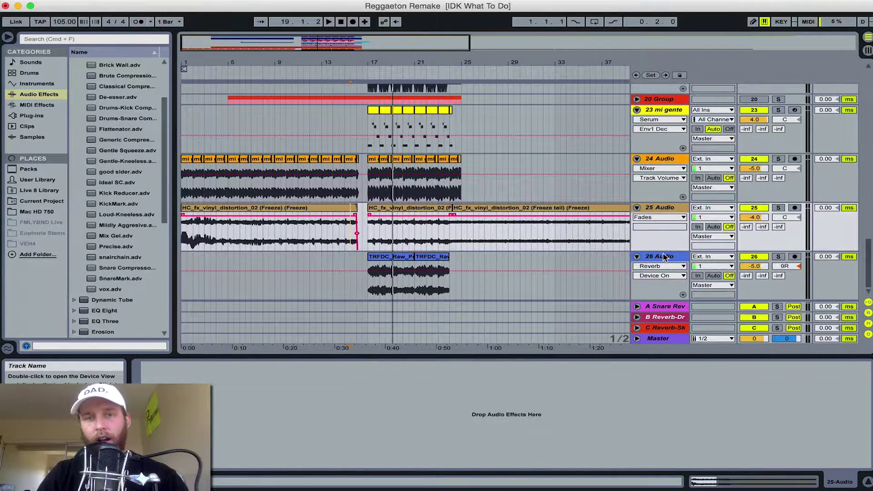
# - Show the effects on 20 Group and 26 Audio, and select the first people-talking clip at bar 17
pyautogui.click(655, 100)
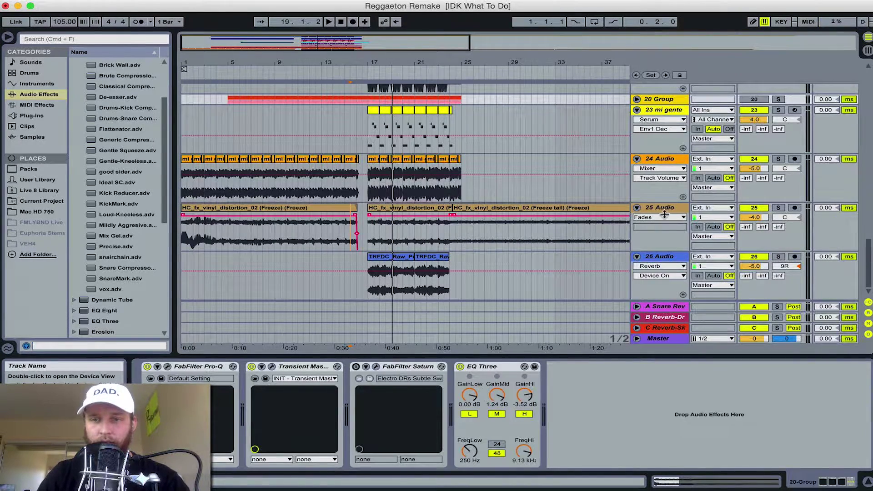
pyautogui.click(656, 258)
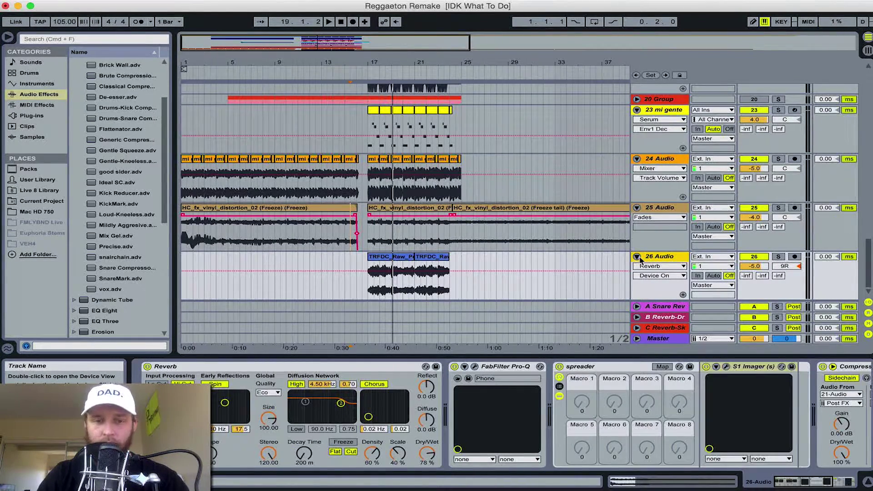
pyautogui.click(390, 257)
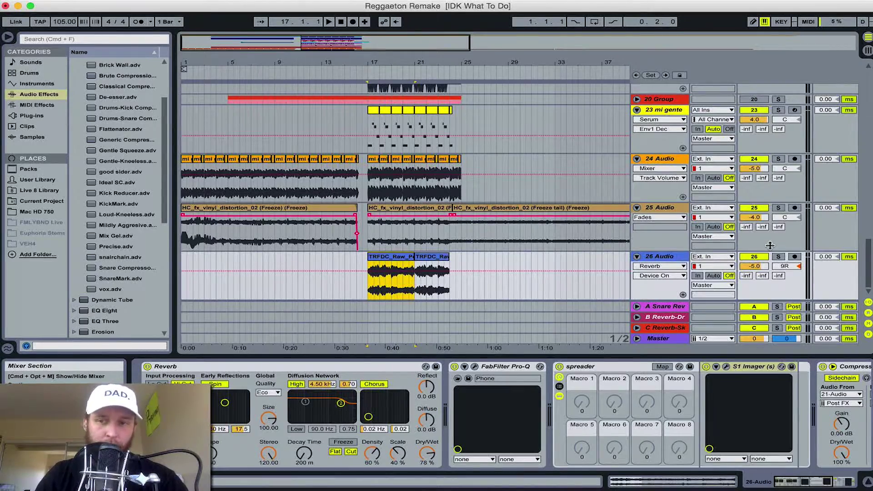
# - Solo the reference song on 1 Audio and play it from bar 17 to hear its background voices
pyautogui.scroll(20, 769, 245)
pyautogui.click(779, 89)
pyautogui.press('space')
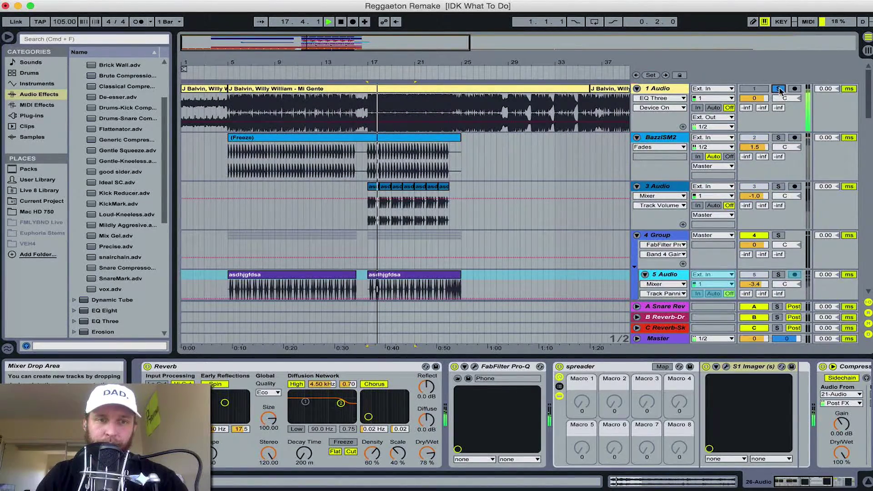
pyautogui.scroll(-20, 779, 91)
pyautogui.press('space')
# - Solo 26 Audio and play its people-talking clip from bar 17
pyautogui.click(778, 257)
pyautogui.press('space')
pyautogui.click(388, 258)
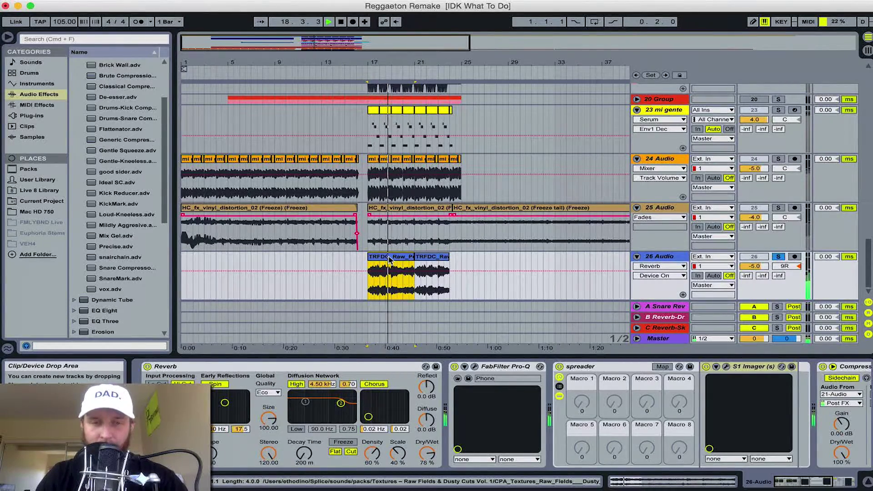
pyautogui.press('space')
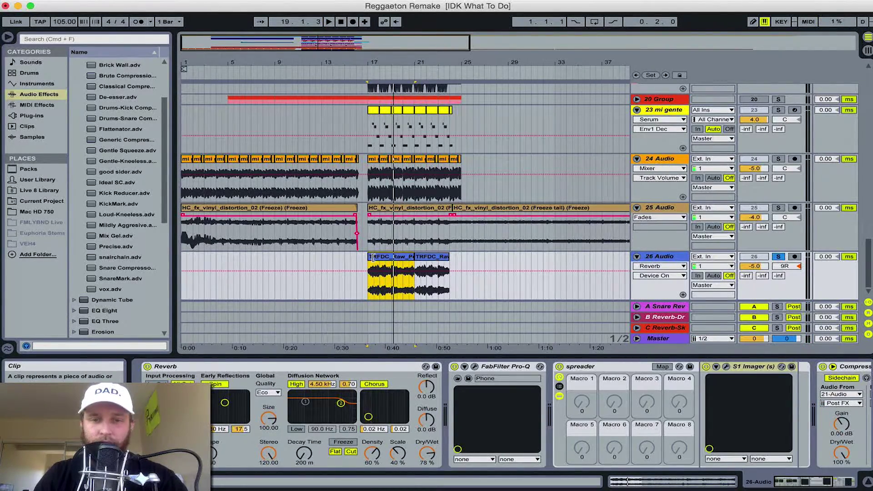
# - Examine the effects chain on 26 Audio, from Reverb and FabFilter Pro-Q through to the sidechained Compressor
pyautogui.moveTo(389, 68); pyautogui.dragTo(373, 58)
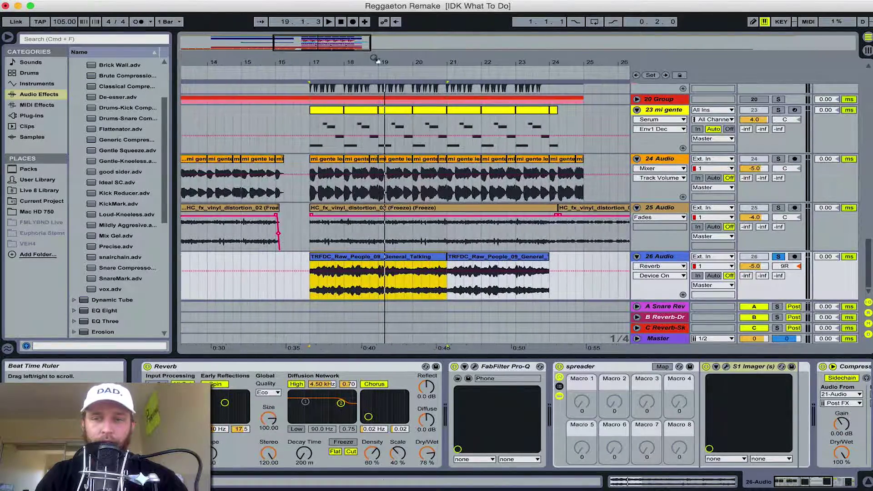
pyautogui.click(366, 362)
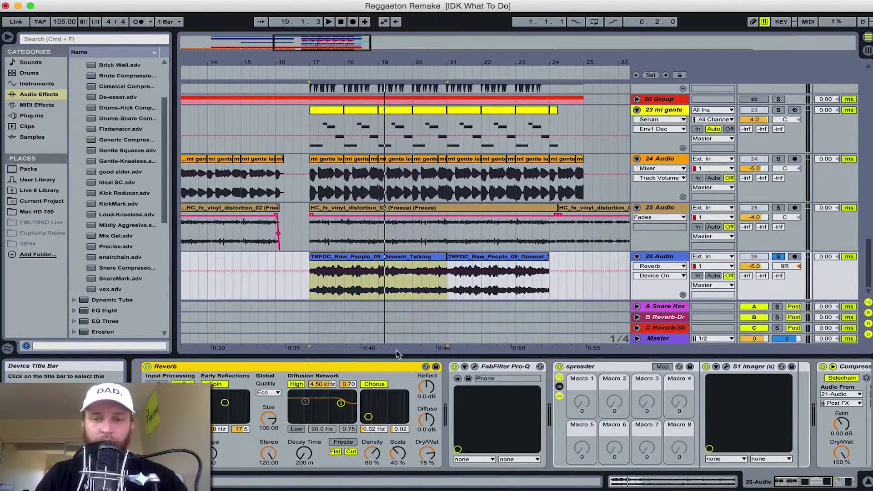
pyautogui.click(518, 366)
pyautogui.hscroll(5, 515, 370)
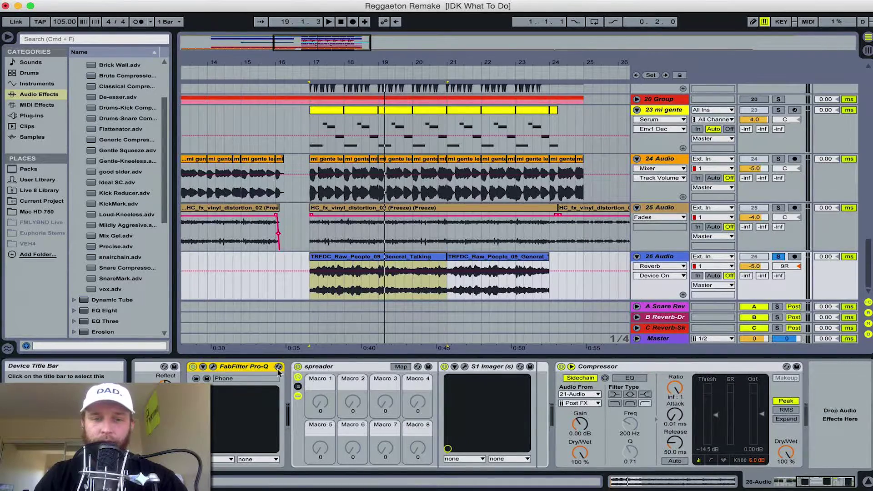
# - Show the FabFilter Pro-Q curve with the Phone preset and the S1 Imager settings on 26 Audio, closing each plug-in window
pyautogui.click(214, 367)
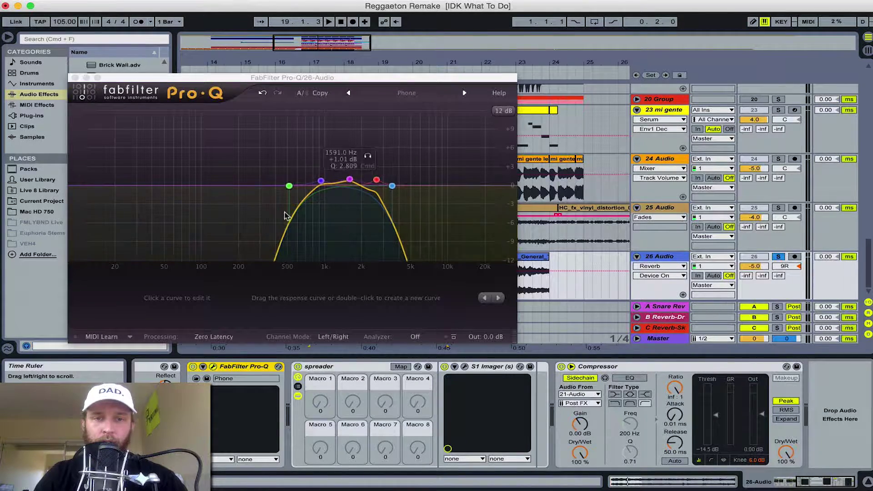
pyautogui.press('super+alt+p')
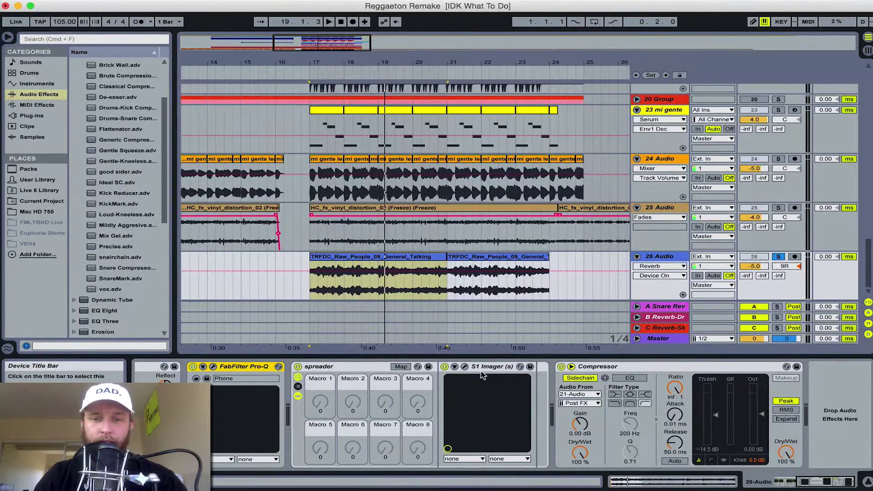
pyautogui.click(464, 367)
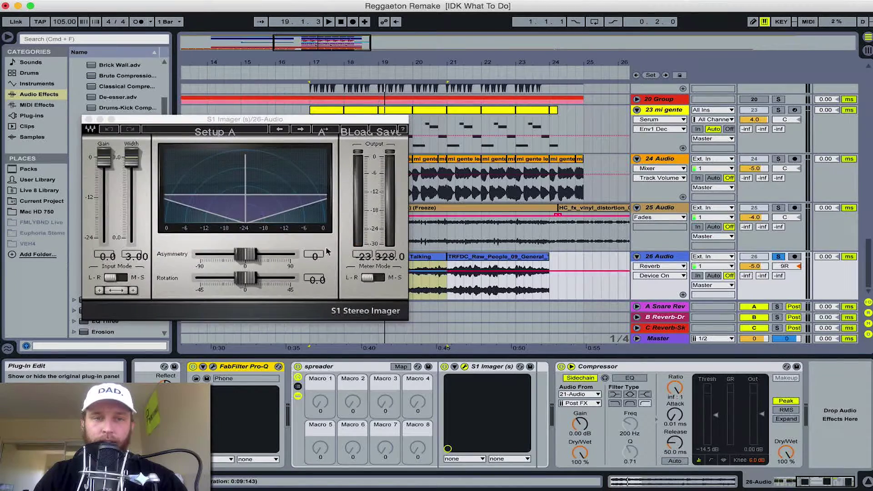
pyautogui.click(89, 119)
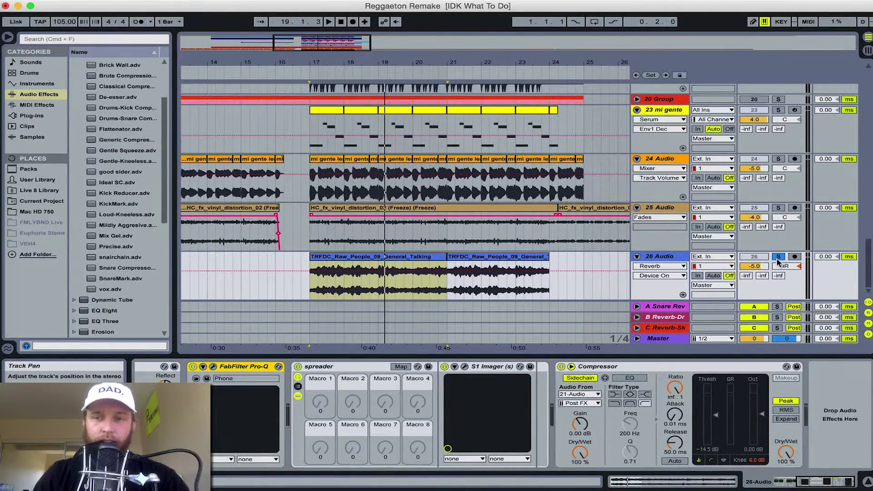
# - Bypass the Reverb, FabFilter Pro-Q and spreader on 26 Audio and play the people-talking clip from bar 17 without them
pyautogui.press('space')
pyautogui.hscroll(-5, 150, 400)
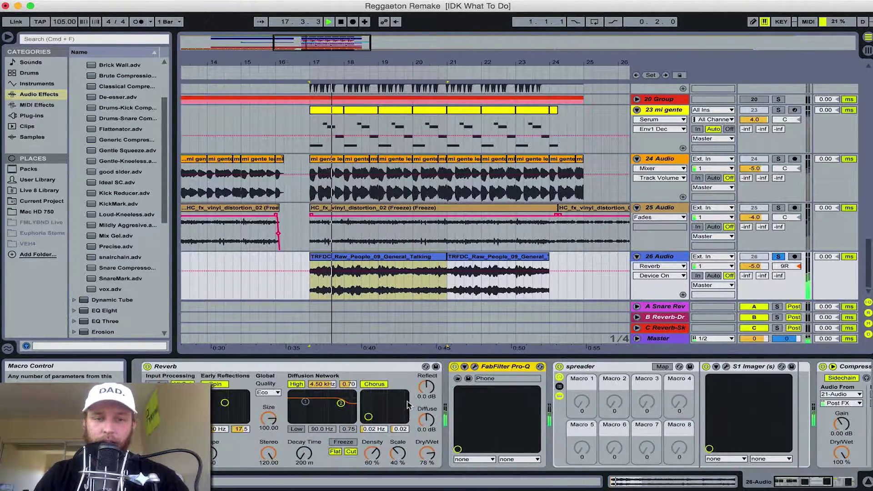
pyautogui.click(147, 367)
pyautogui.click(559, 367)
pyautogui.press('space')
pyautogui.click(560, 367)
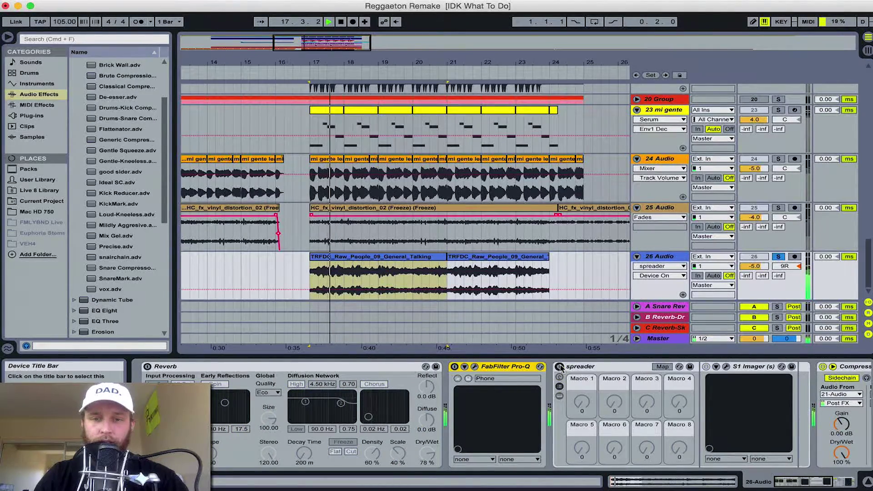
pyautogui.press('space')
# - Re-enable the Reverb, FabFilter Pro-Q and spreader on 26 Audio and play the people-talking clip with the effects
pyautogui.click(148, 366)
pyautogui.press('space')
pyautogui.click(454, 367)
pyautogui.click(705, 367)
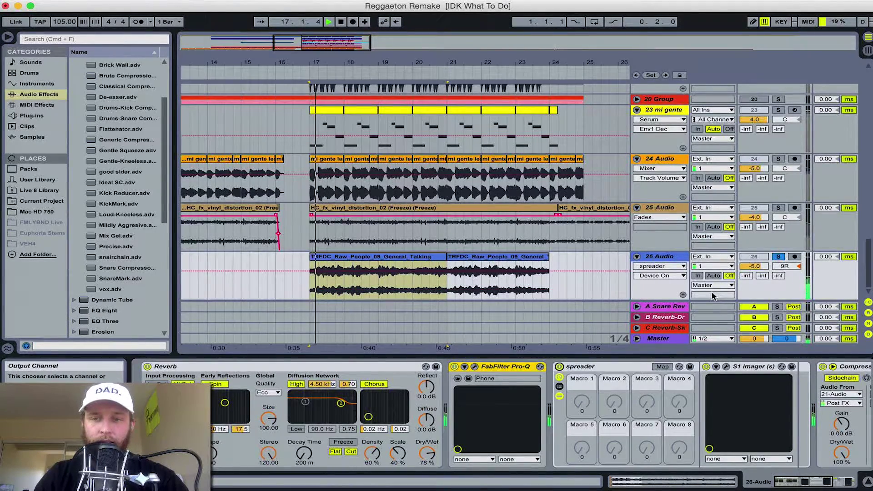
# - Unsolo 26 Audio and play the full arrangement from bar 17 to hear the voices in the mix
pyautogui.hscroll(5, 748, 386)
pyautogui.click(779, 257)
pyautogui.press('space')
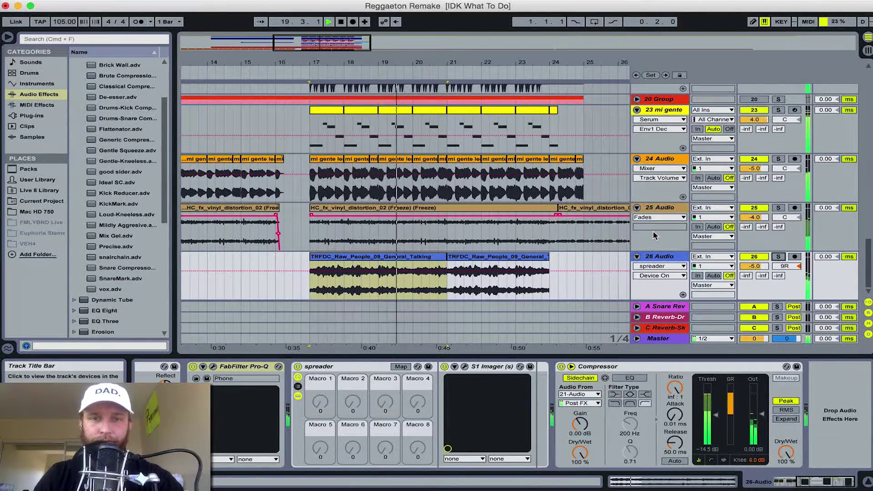
pyautogui.press('space')
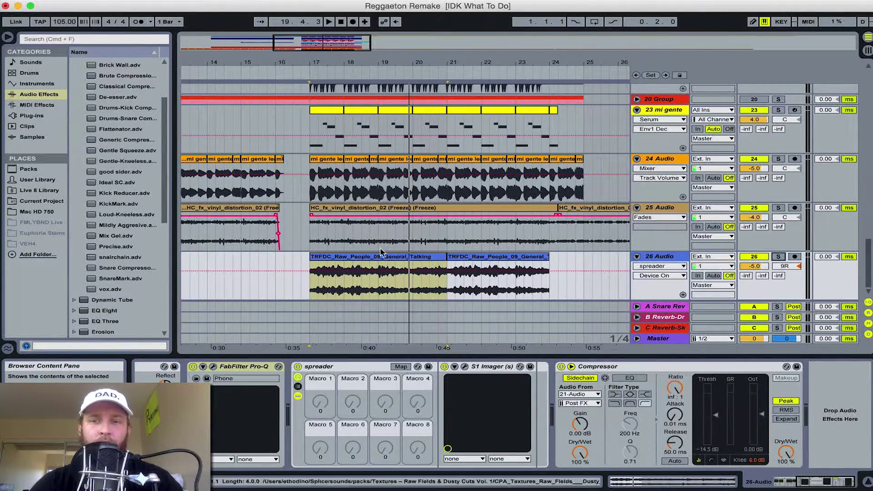
pyautogui.scroll(5, 658, 219)
pyautogui.scroll(10, 658, 219)
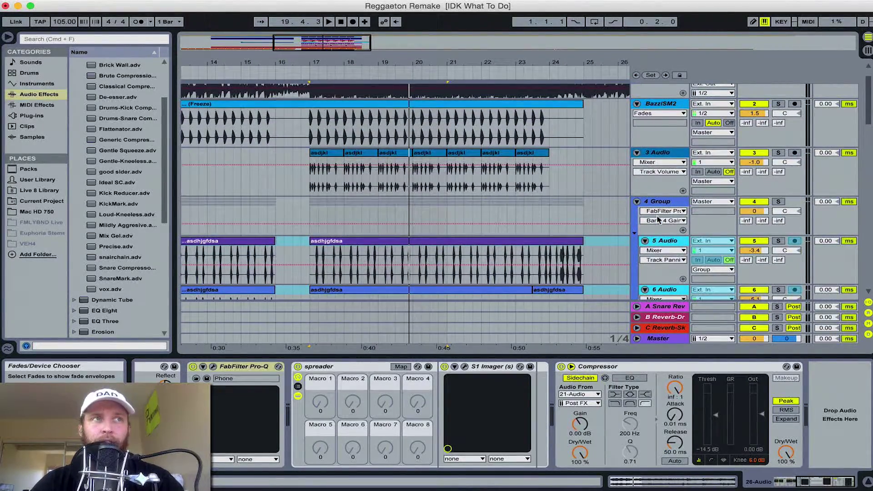
pyautogui.scroll(-10, 658, 227)
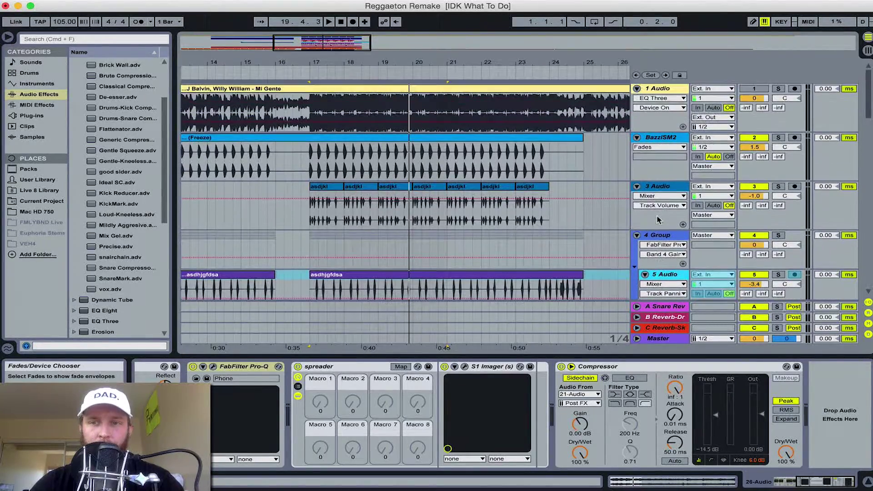
pyautogui.scroll(5, 657, 231)
pyautogui.scroll(-5, 658, 231)
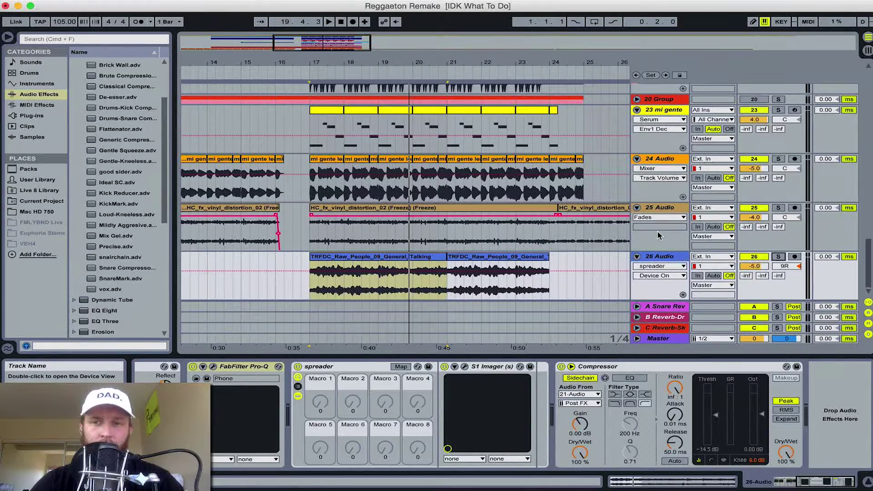